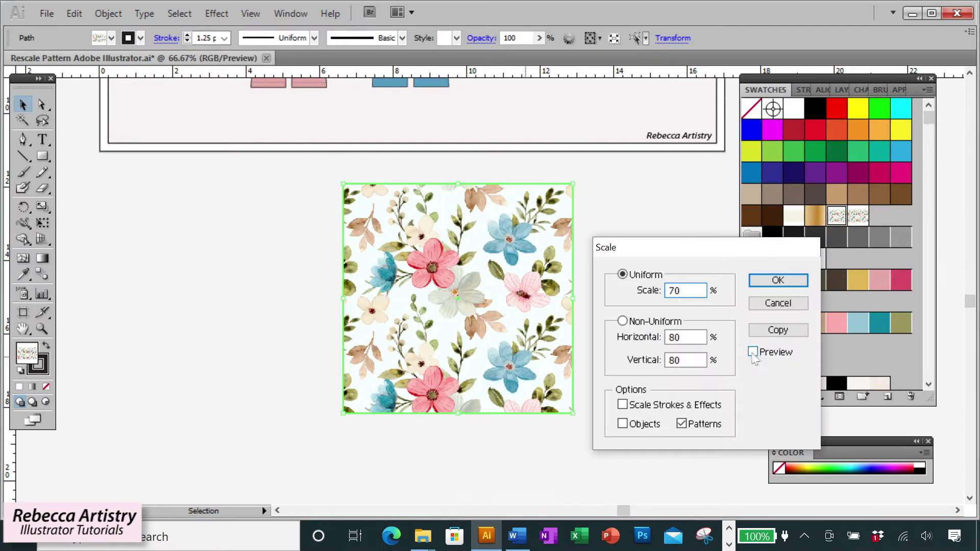
Preview and apply a 60% scale to the first pattern tile.
left_click(754, 352)
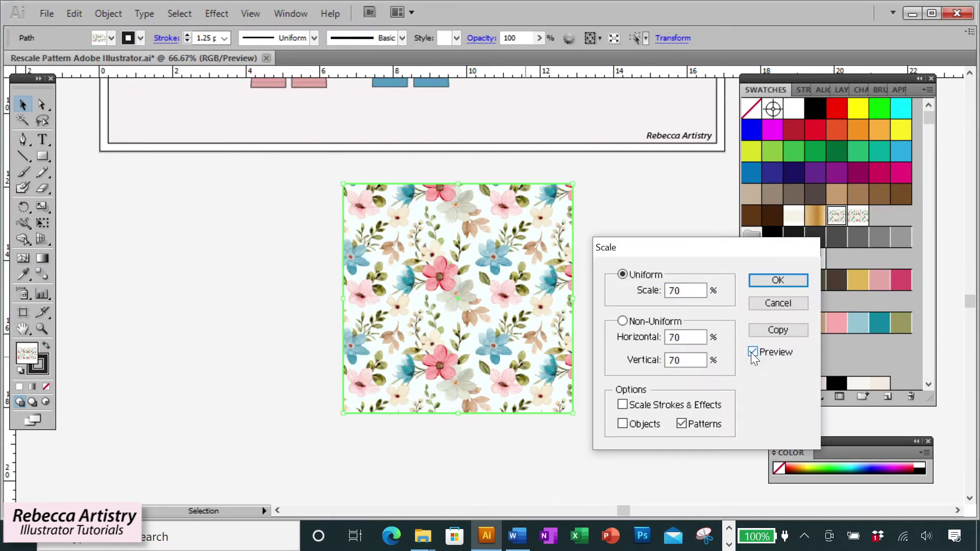
key("Tab")
type("60")
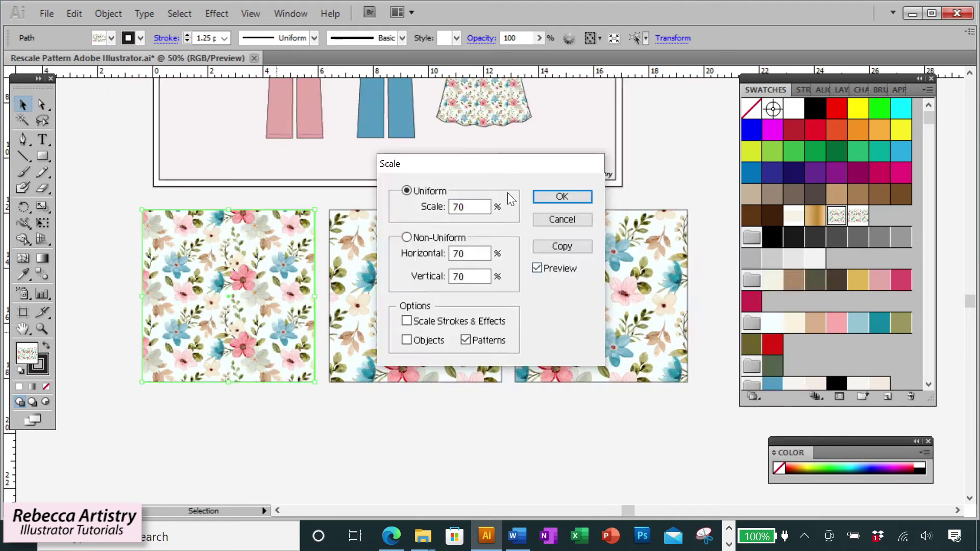
left_click_drag(493, 74, 834, 258)
key("Return")
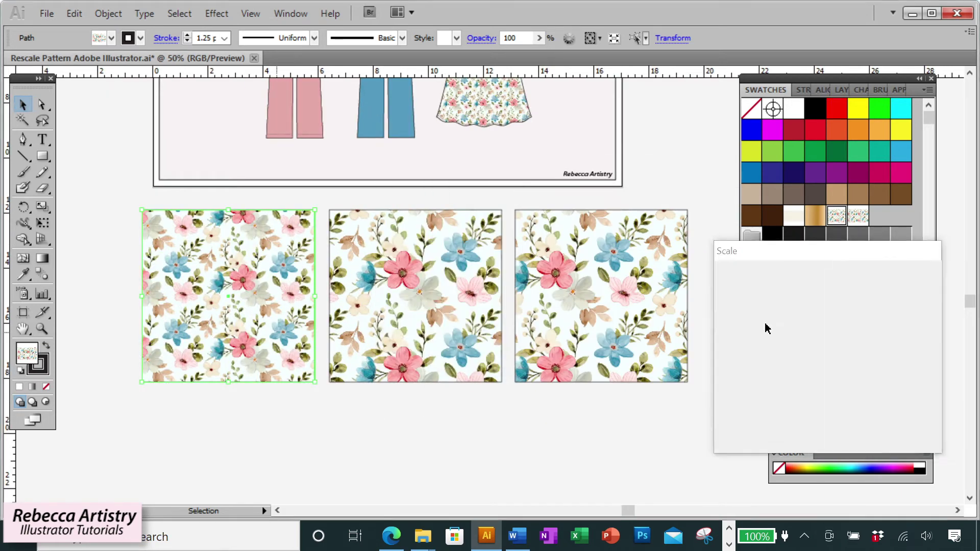
Open Scale for the middle square and fill it with the smaller-scale floral swatch.
left_click(415, 317)
right_click(421, 316)
mouse_move(479, 275)
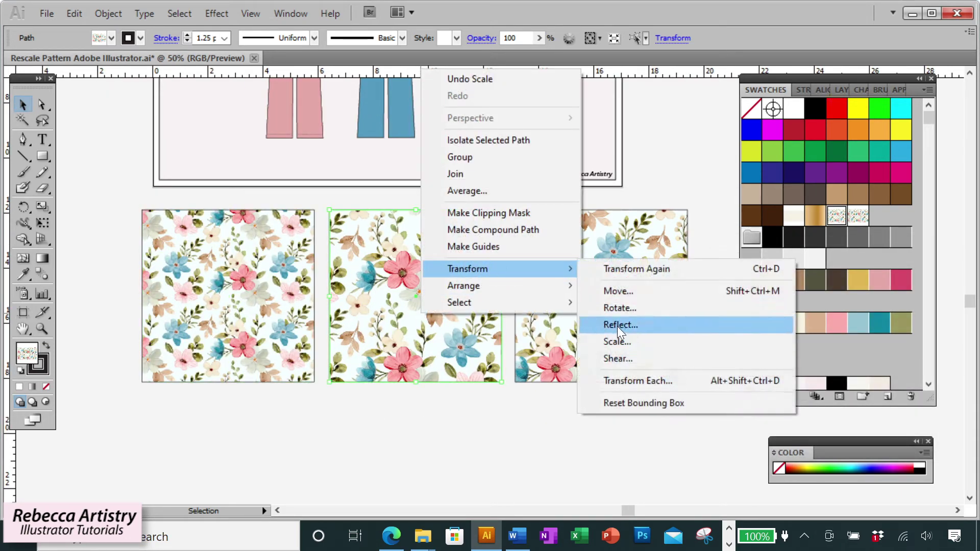
left_click(620, 339)
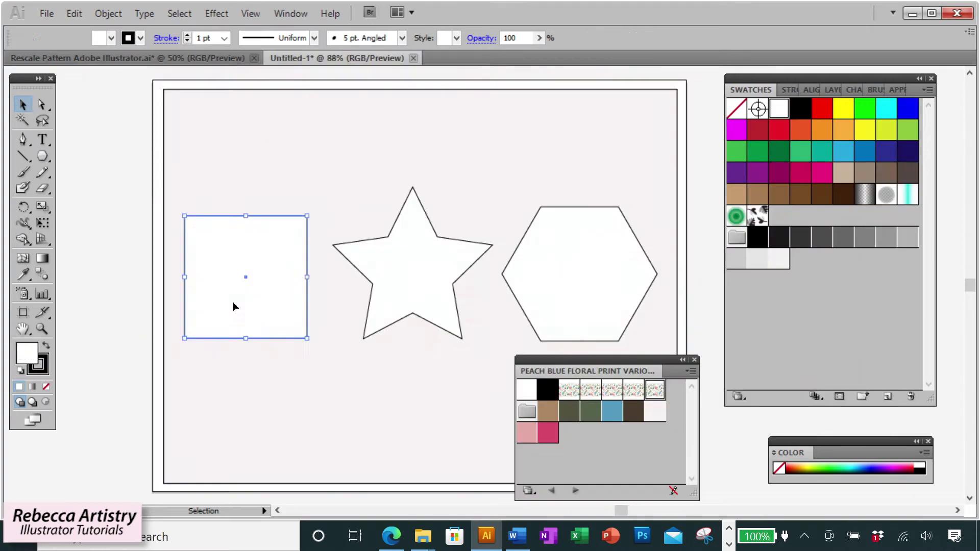
left_click(590, 390)
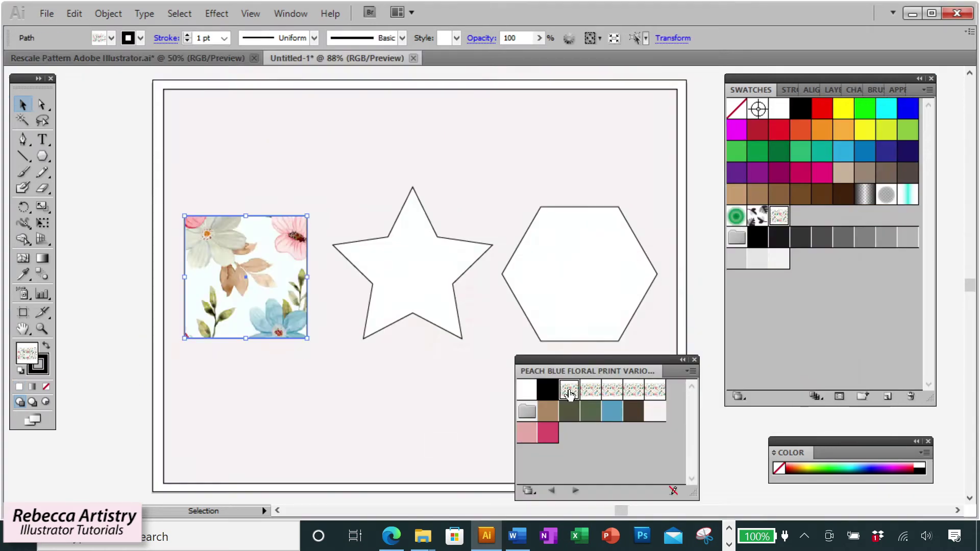
left_click(612, 390)
Fill the star with a floral swatch and the hexagon with the large floral pattern.
left_click(422, 295)
left_click(633, 390)
left_click(607, 326)
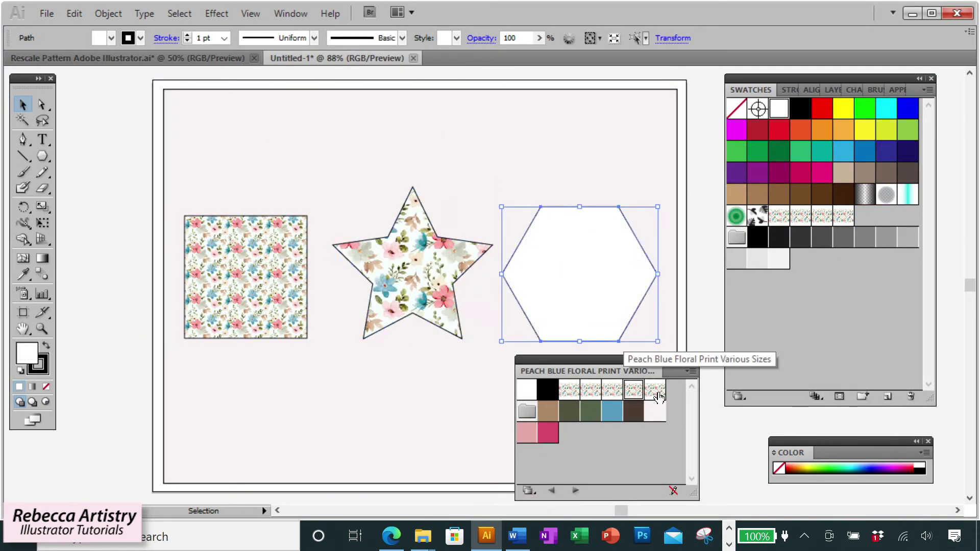
left_click(656, 390)
Deselect, dock the floral library and colour panels, and return to the Rescale Pattern document.
left_click(479, 398)
left_click_drag(616, 363, 834, 299)
left_click_drag(860, 439, 837, 439)
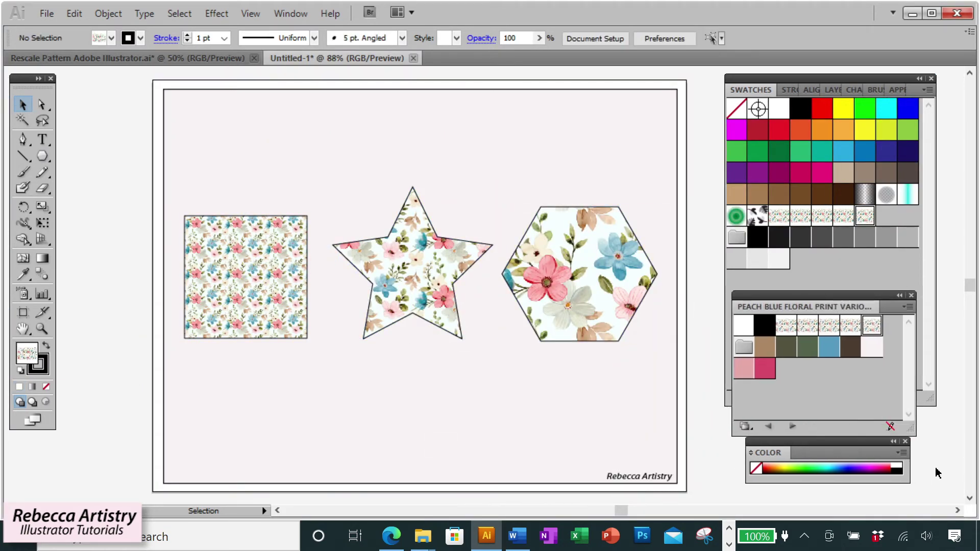
left_click(177, 57)
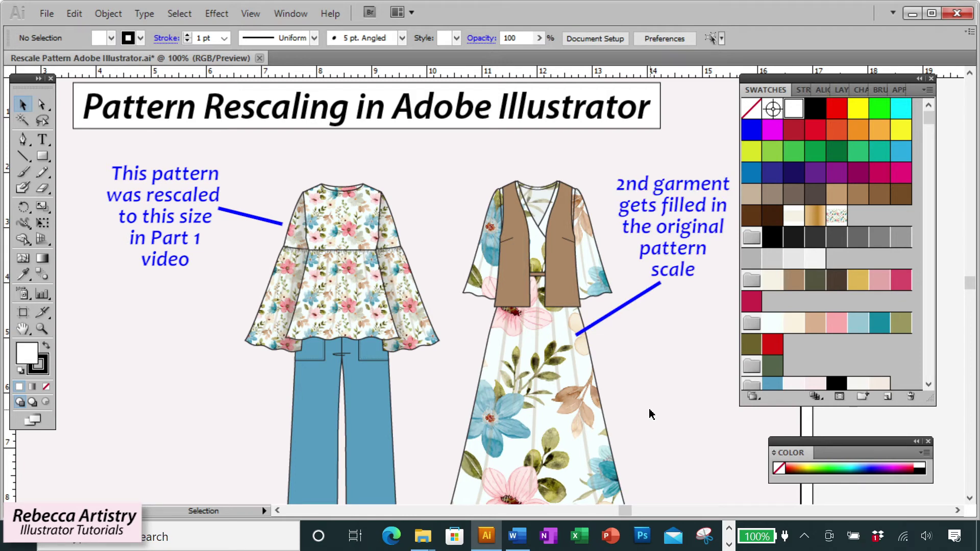
scroll(651, 414, "down", 5)
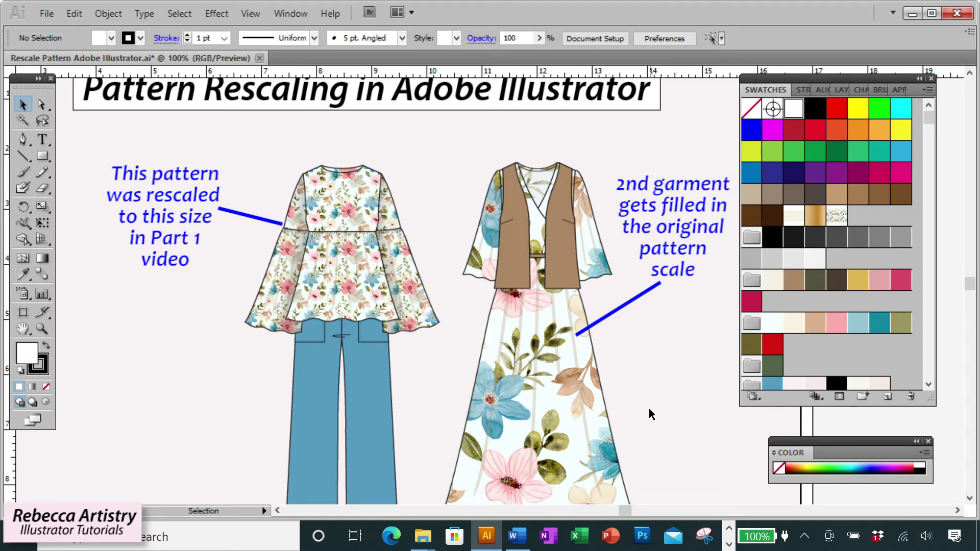
scroll(652, 414, "down", 1)
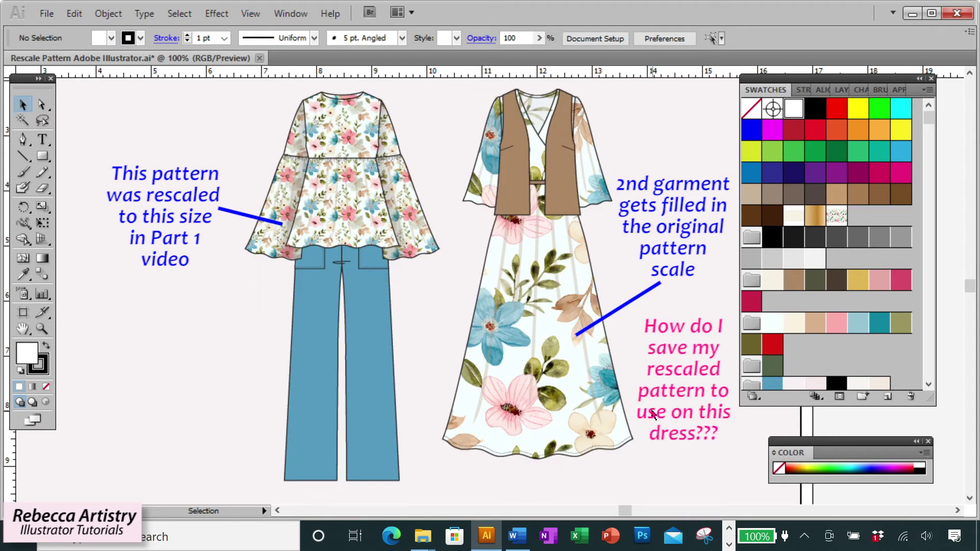
scroll(653, 414, "up", 5)
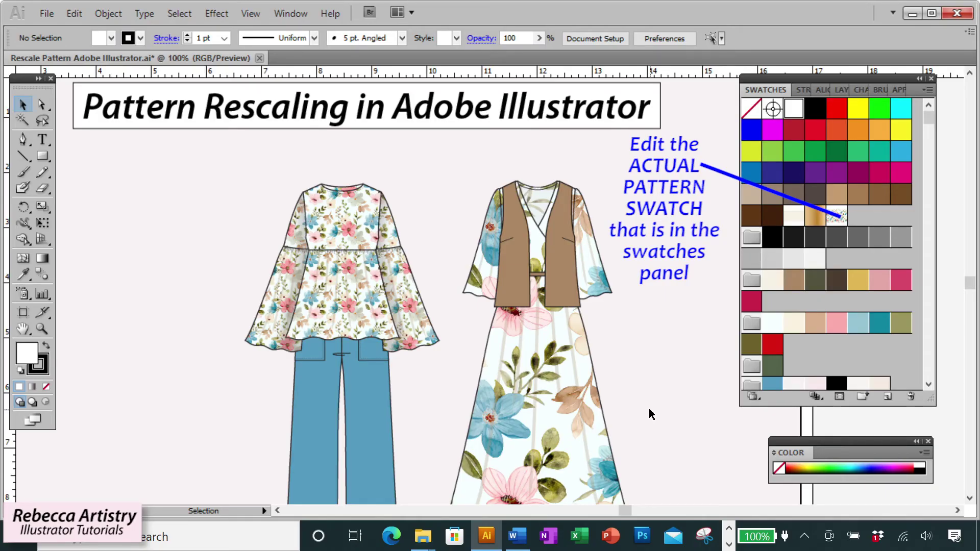
scroll(651, 414, "down", 5)
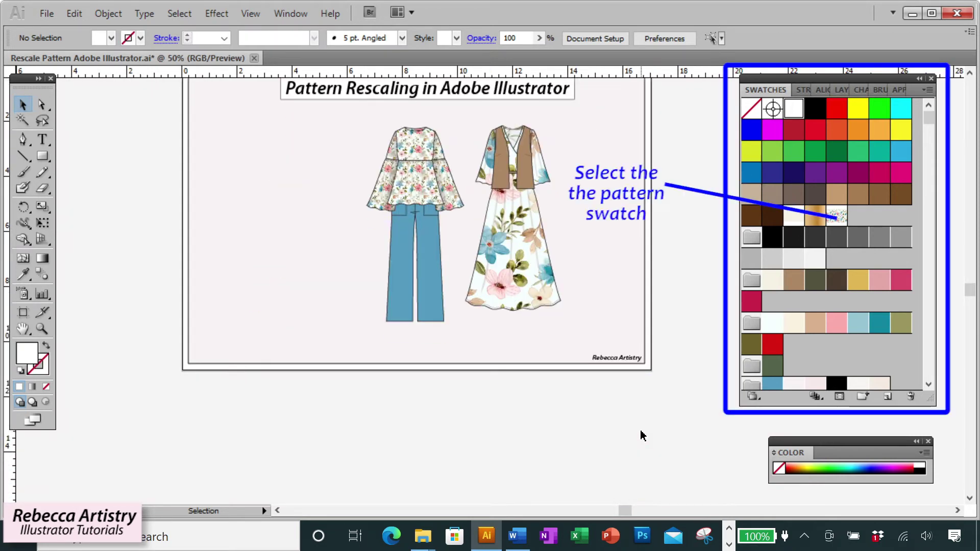
Drag the floral pattern swatch onto the canvas and move the tile group up toward the artboard.
scroll(642, 436, "down", 1)
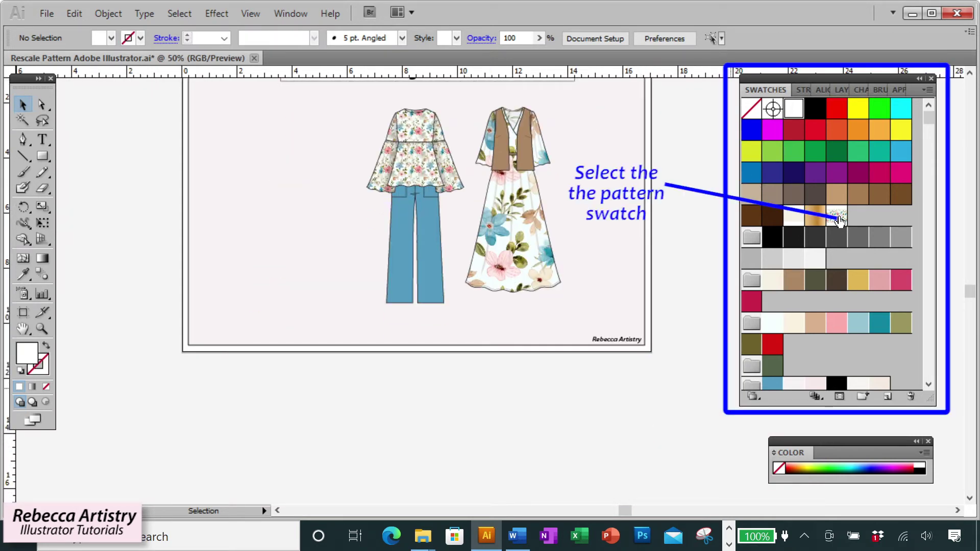
left_click_drag(836, 217, 472, 444)
scroll(473, 444, "down", 3)
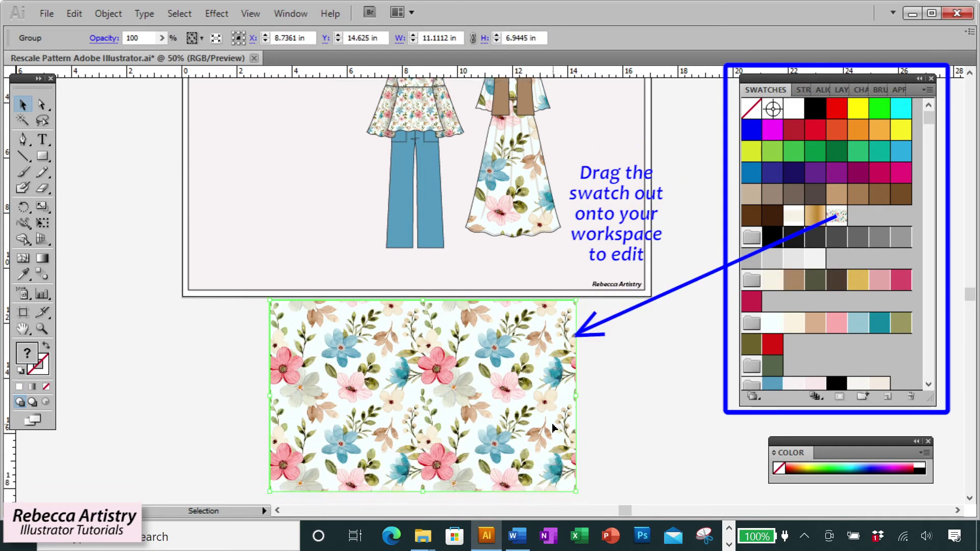
left_click(614, 353)
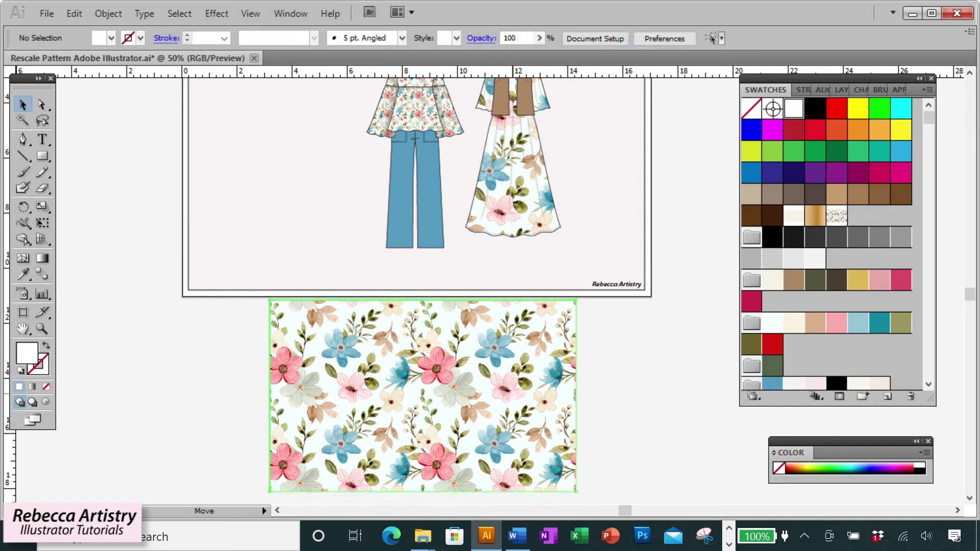
left_click_drag(511, 408, 512, 371)
Reselect the whole floral tile group below the artboard.
left_click(634, 392)
scroll(635, 390, "up", 3)
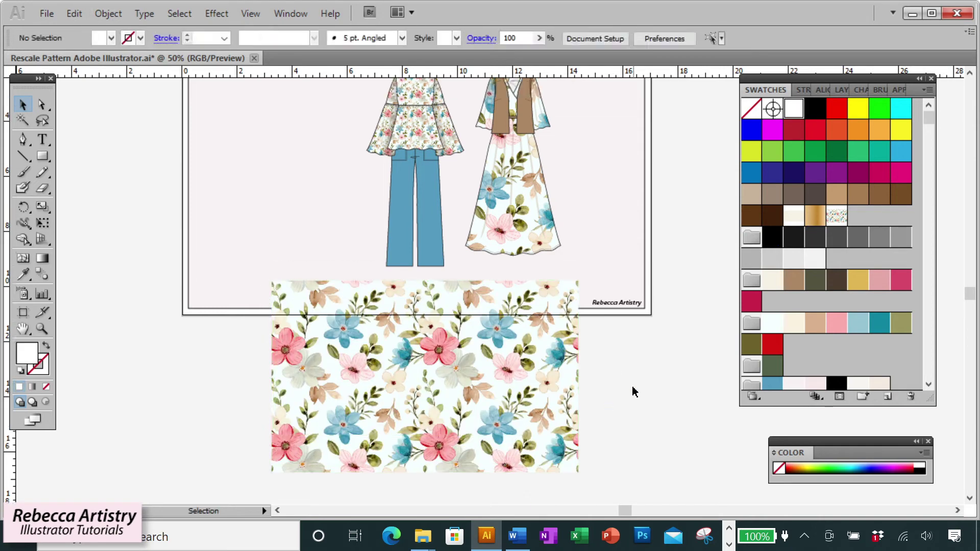
left_click(539, 431)
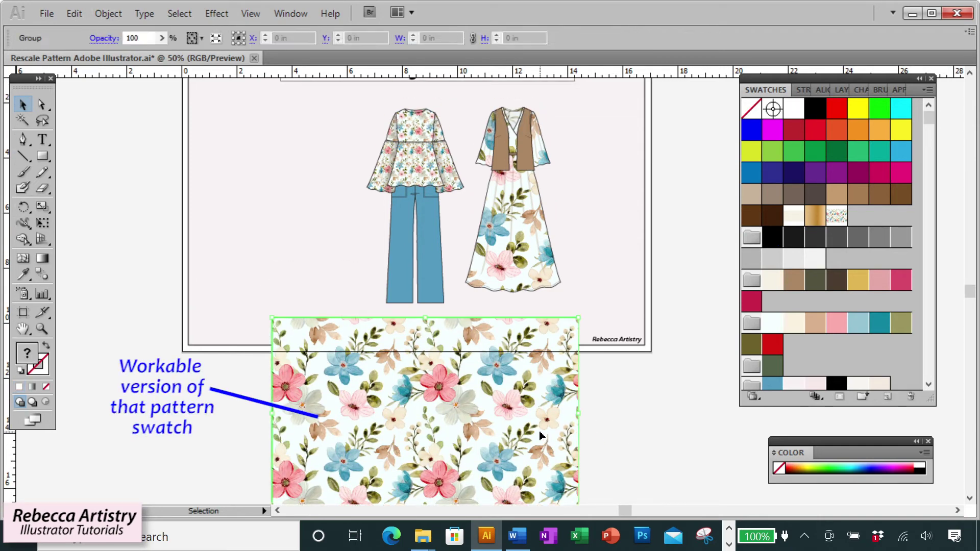
scroll(659, 435, "down", 1)
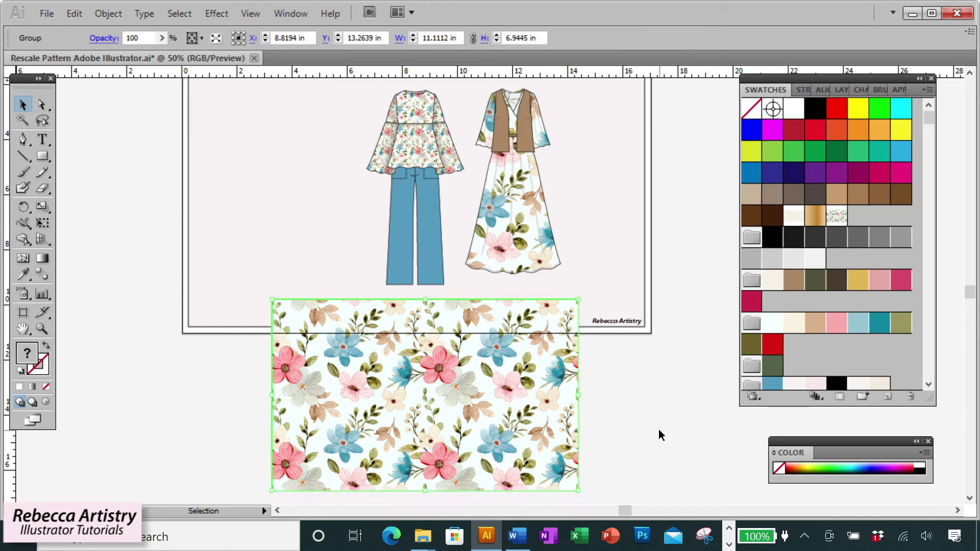
left_click(660, 436)
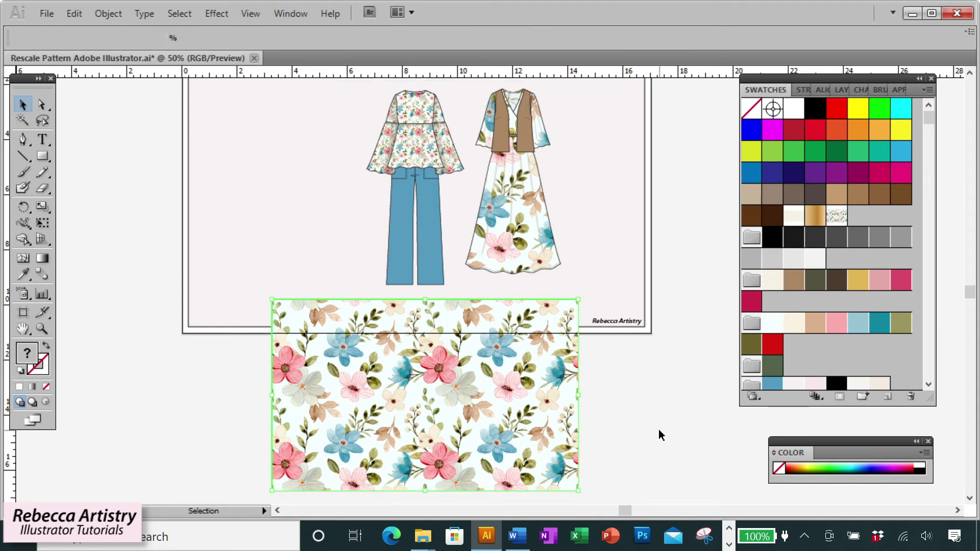
left_click(553, 427)
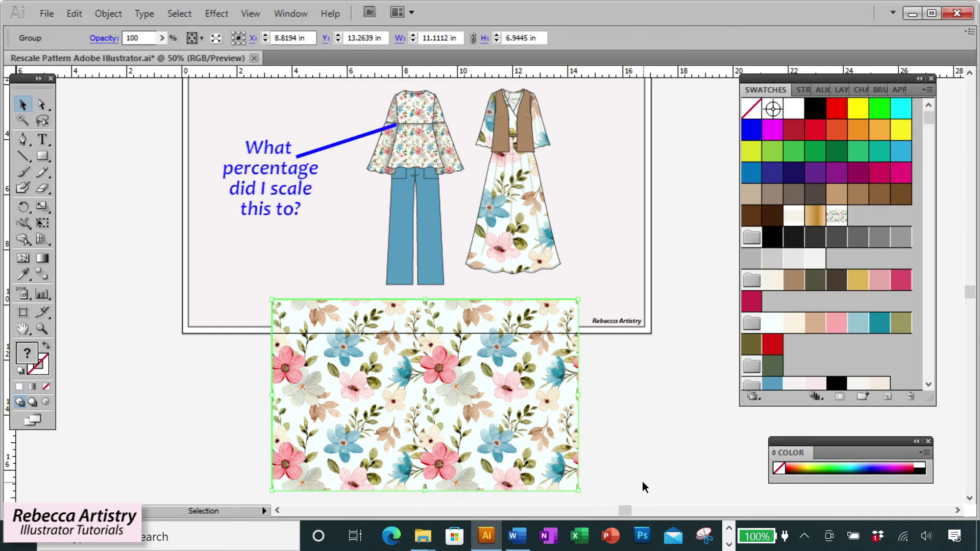
left_click(582, 429)
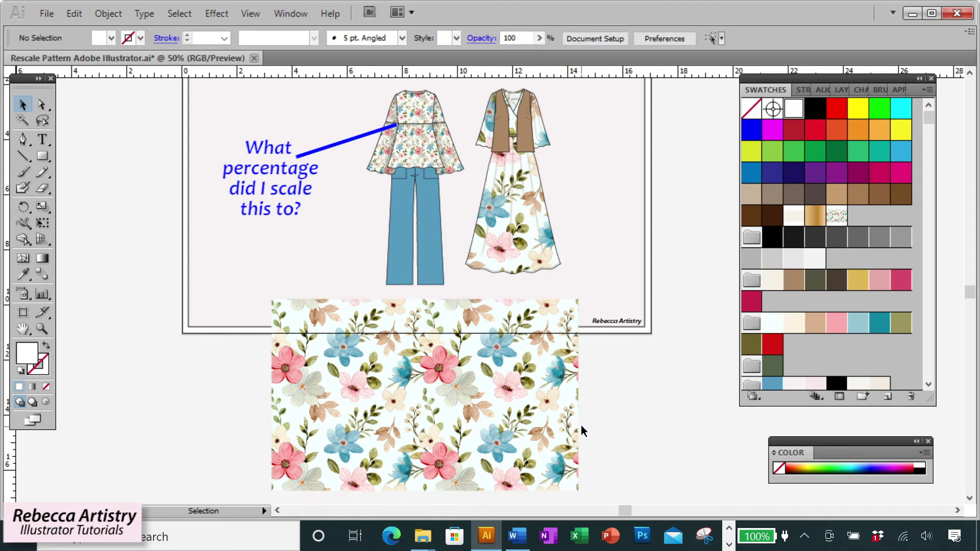
left_click(547, 423)
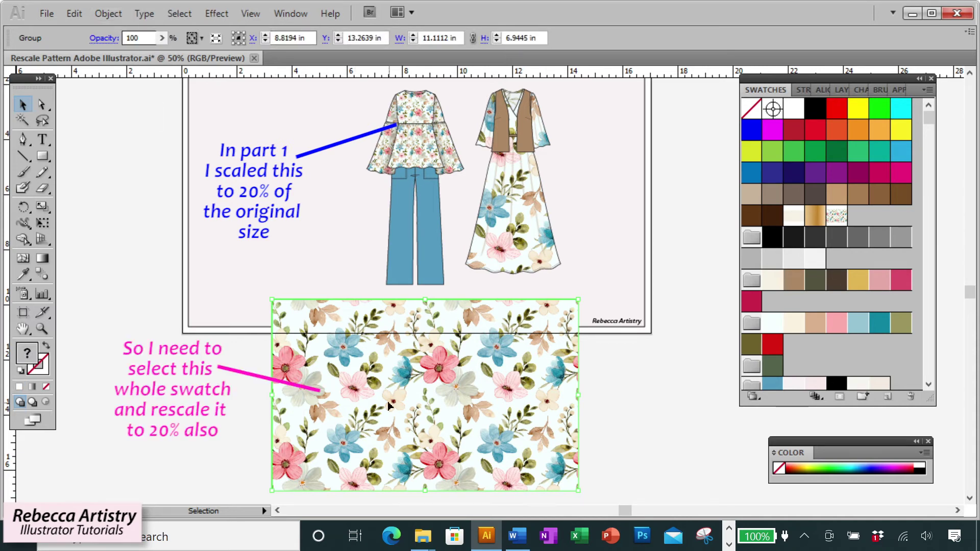
left_click(664, 445)
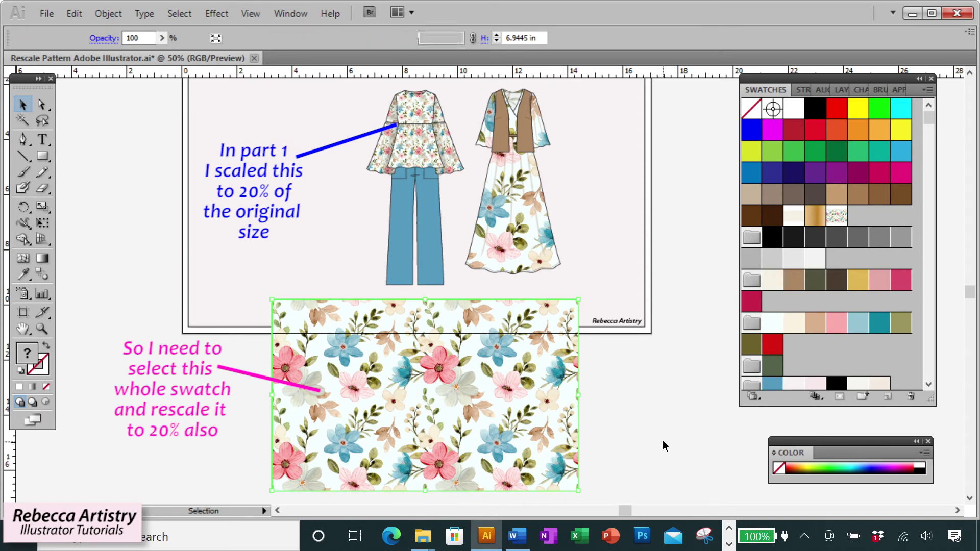
left_click(554, 423)
Open Transform > Scale for the tile group, scaling objects only, not pattern fills.
right_click(554, 424)
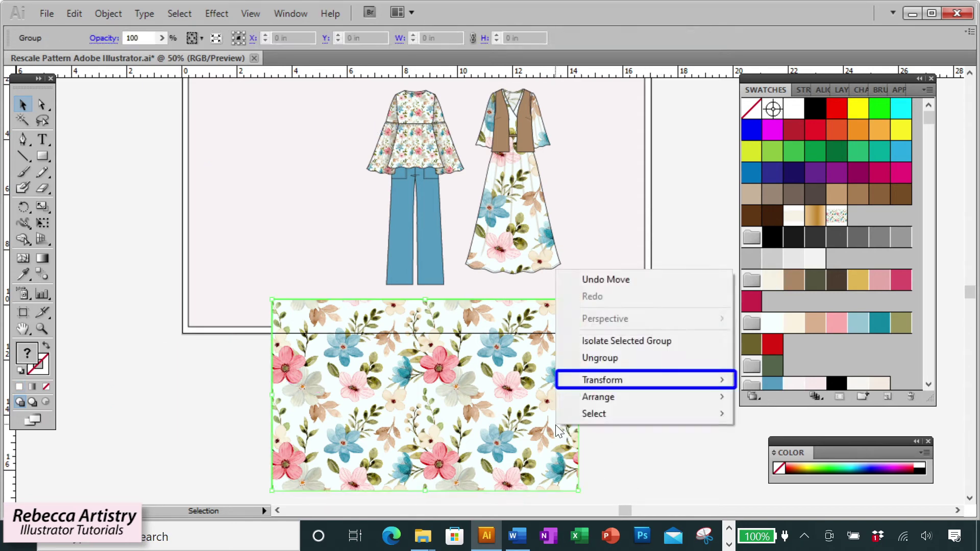
mouse_move(639, 387)
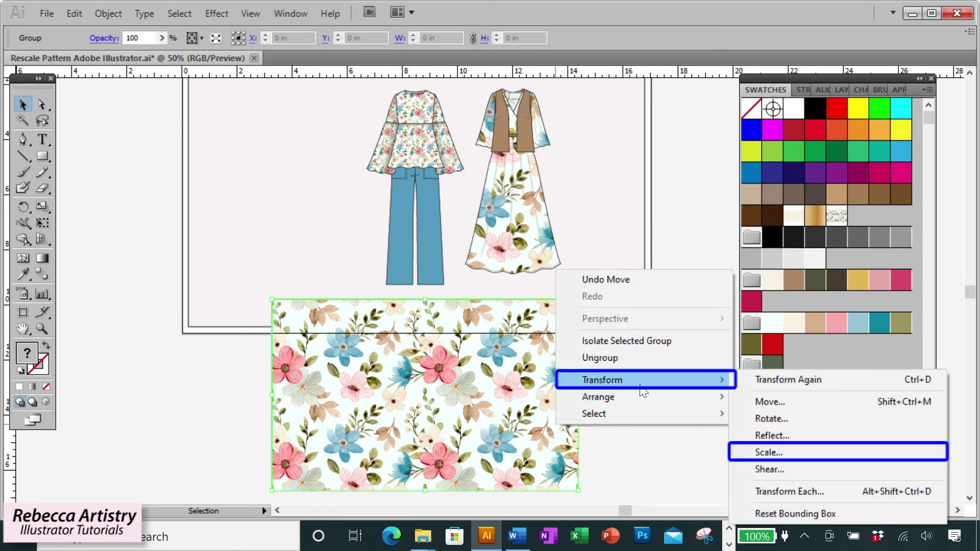
left_click(761, 452)
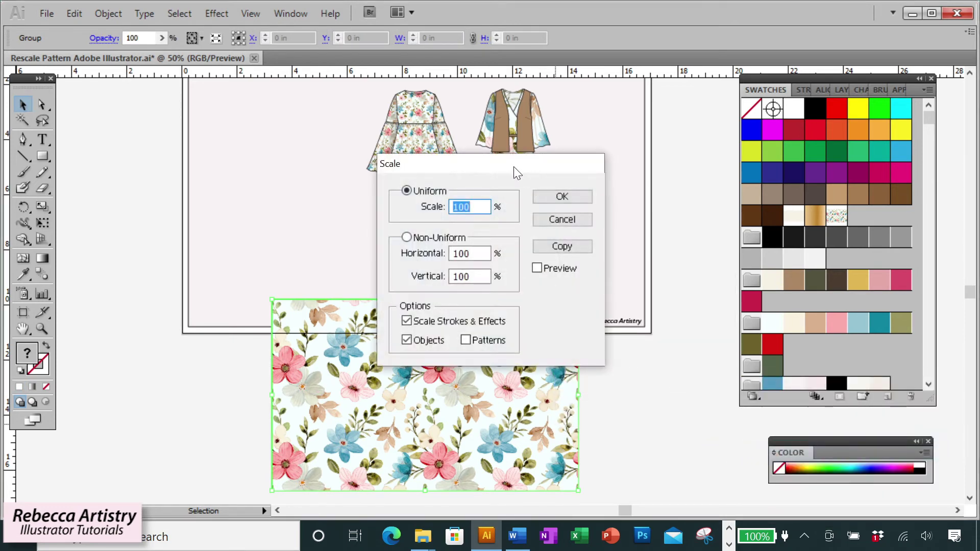
mouse_move(513, 166)
left_mouse_down()
mouse_move(640, 267)
mouse_move(704, 299)
left_mouse_up()
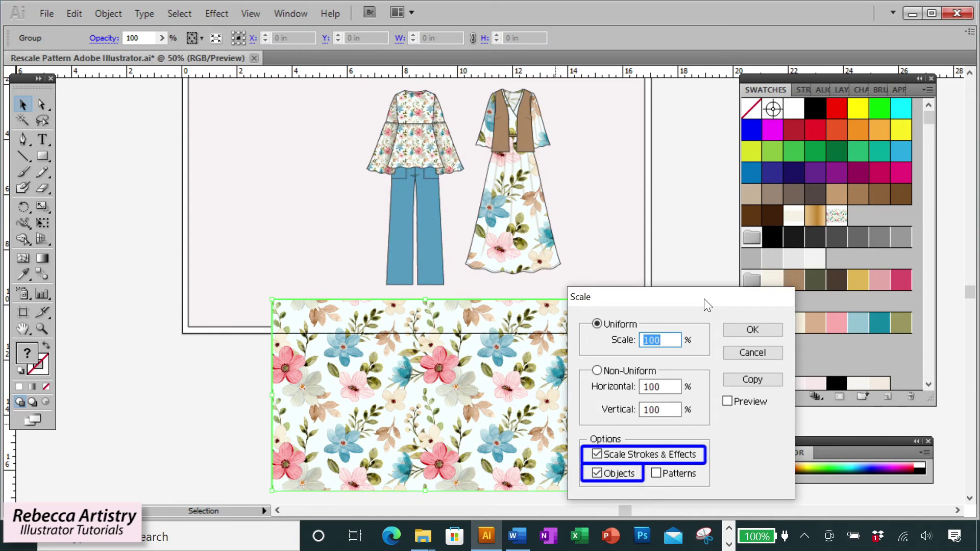
left_click(655, 473)
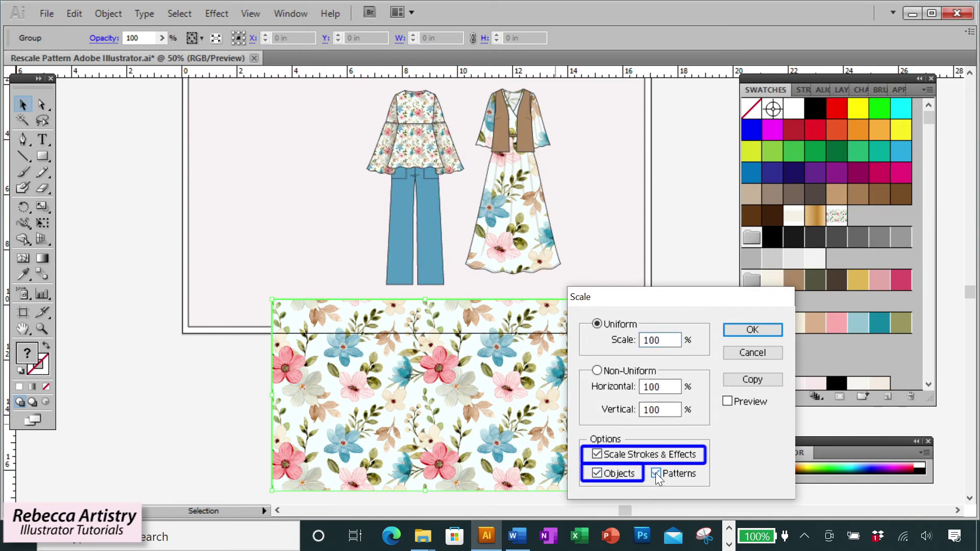
left_click(655, 473)
Apply a 20% uniform scale and move the tile onto the artboard beside the top.
double_click(663, 341)
type("20")
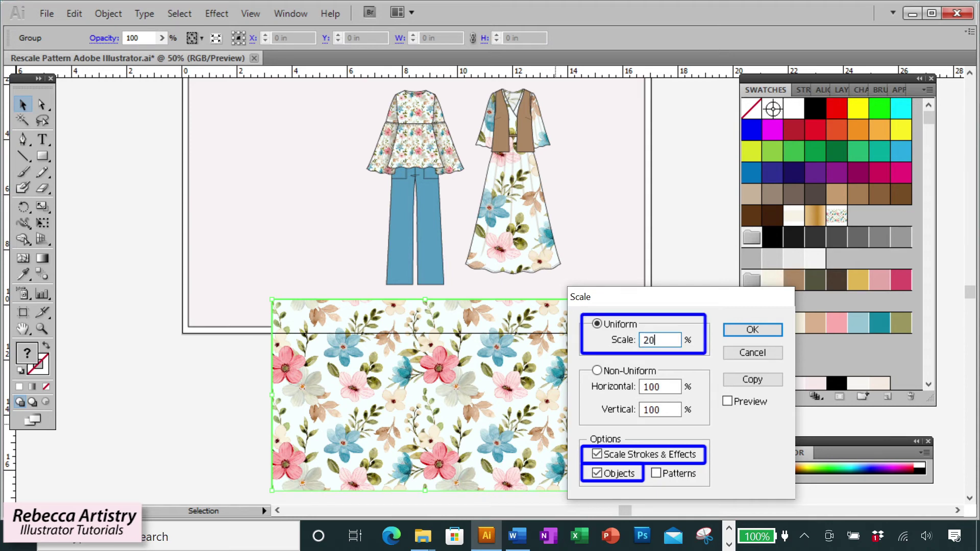
left_click(726, 400)
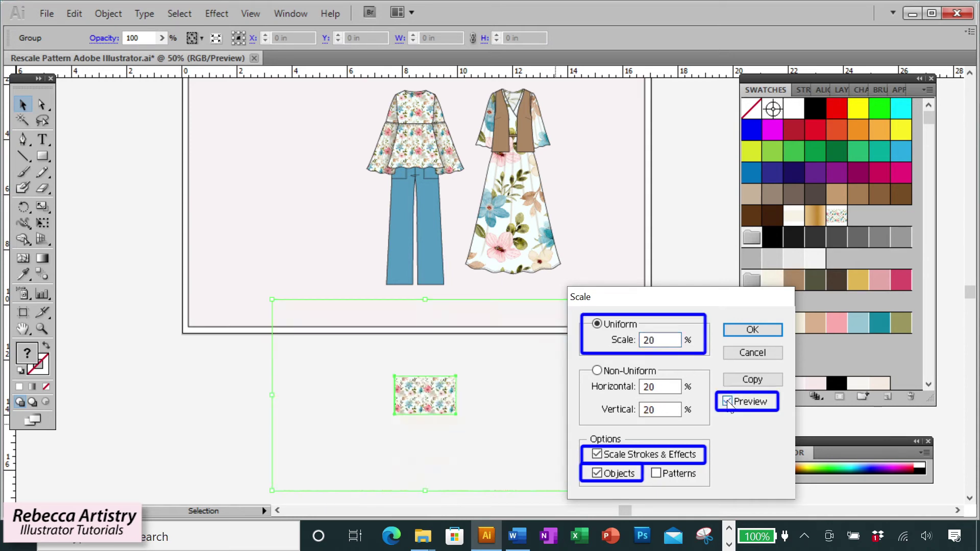
left_click(743, 328)
left_click(553, 405)
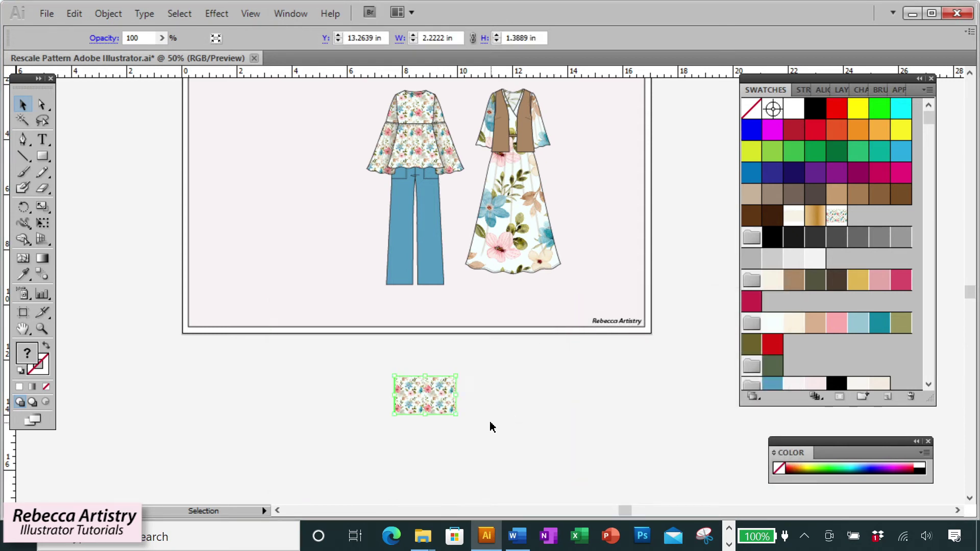
left_click_drag(431, 403, 341, 141)
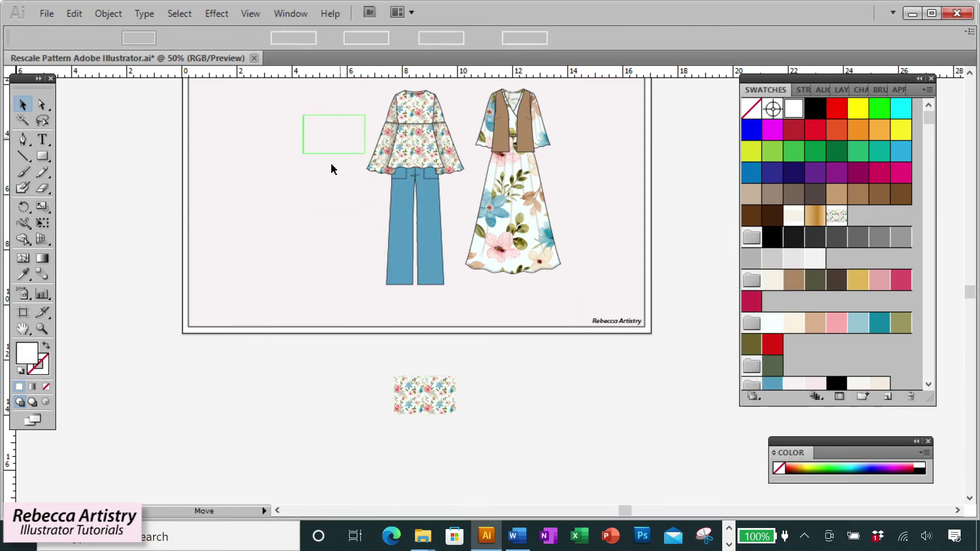
Zoom in on the top garment and reposition the floral tile beside it.
left_click(41, 329)
left_click(404, 153)
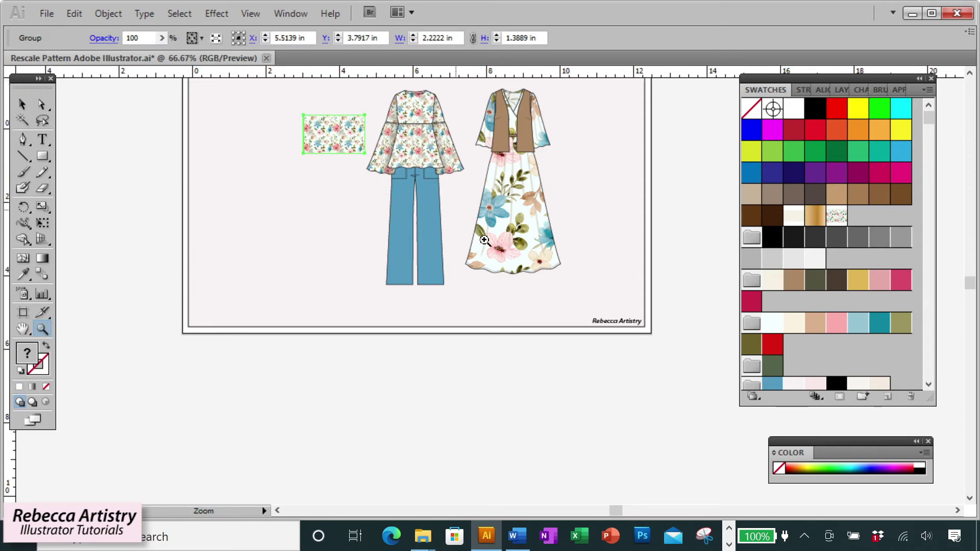
left_click(496, 259)
left_click(495, 258)
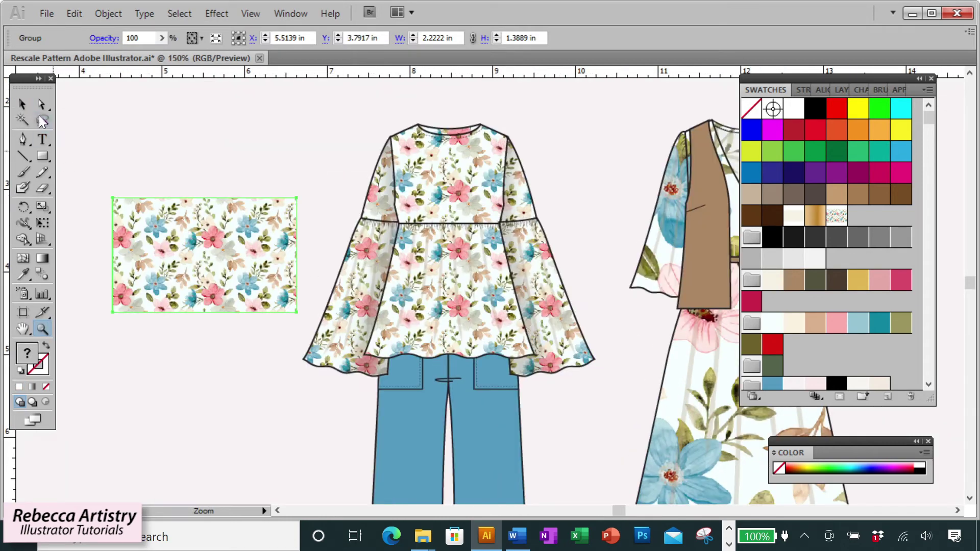
key("v")
left_click_drag(228, 262, 257, 192)
left_click(280, 243)
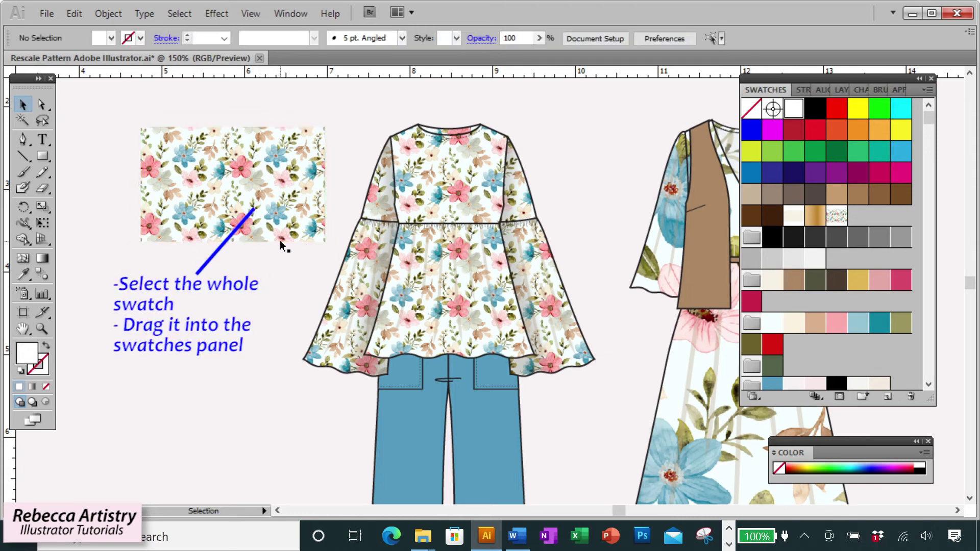
Drag the whole 20% floral tile into the Swatches panel as a new pattern swatch.
left_click(265, 207)
mouse_move(265, 204)
left_mouse_down()
mouse_move(637, 265)
mouse_move(890, 255)
left_mouse_up()
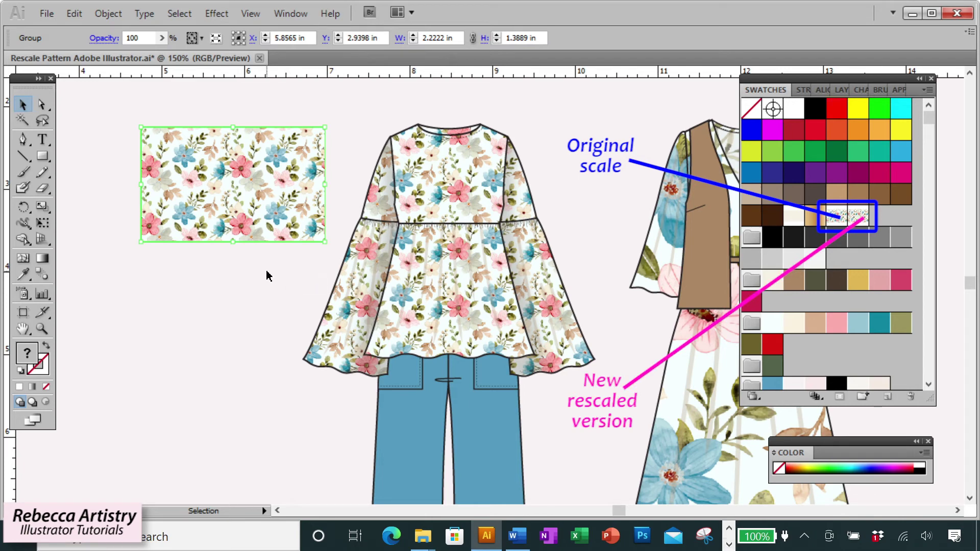
key("ctrl+shift+a")
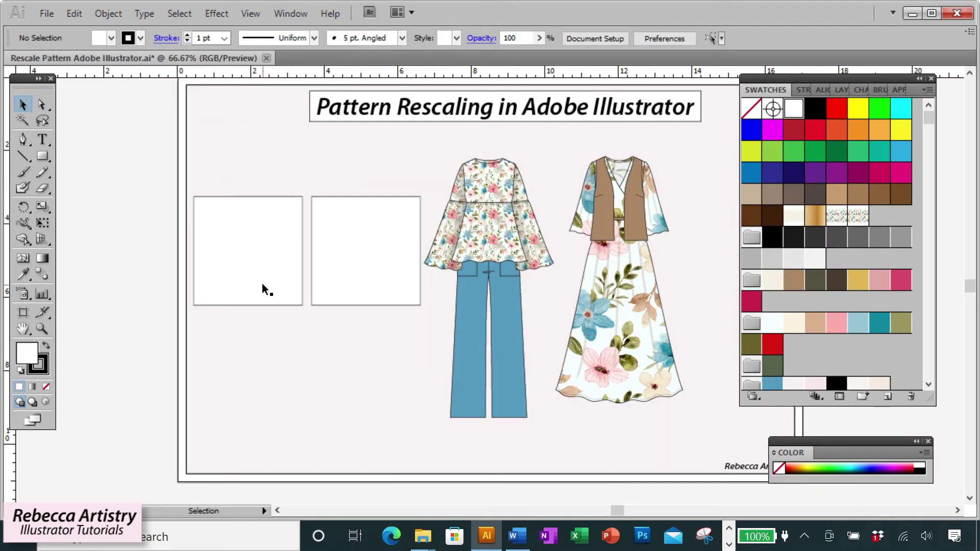
left_click(263, 288)
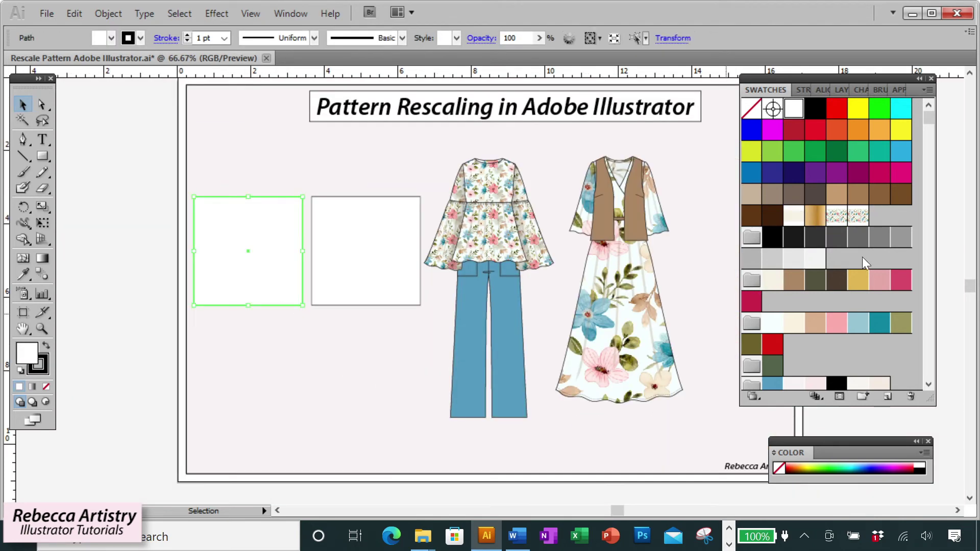
Fill the left square with the original floral swatch and the right with the rescaled one.
left_click(838, 223)
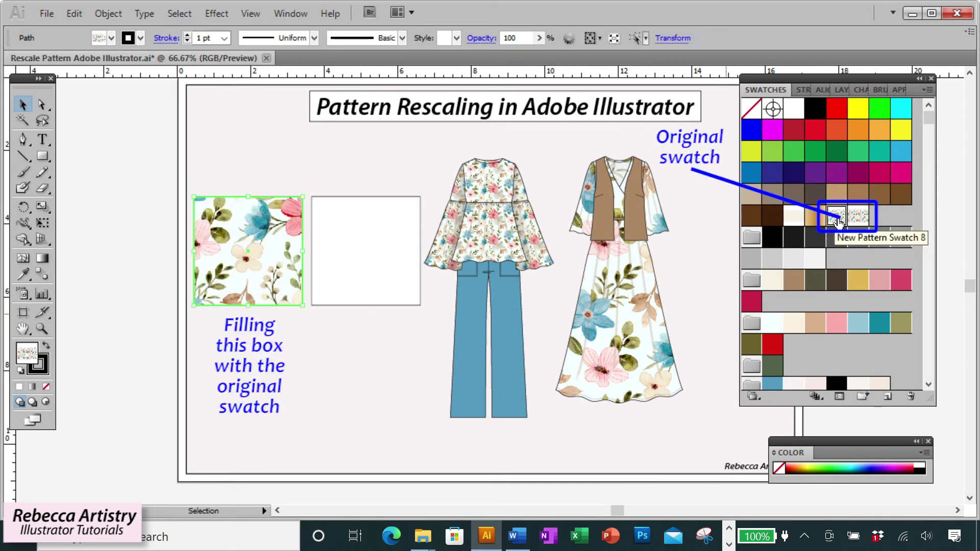
left_click(367, 330)
left_click(371, 277)
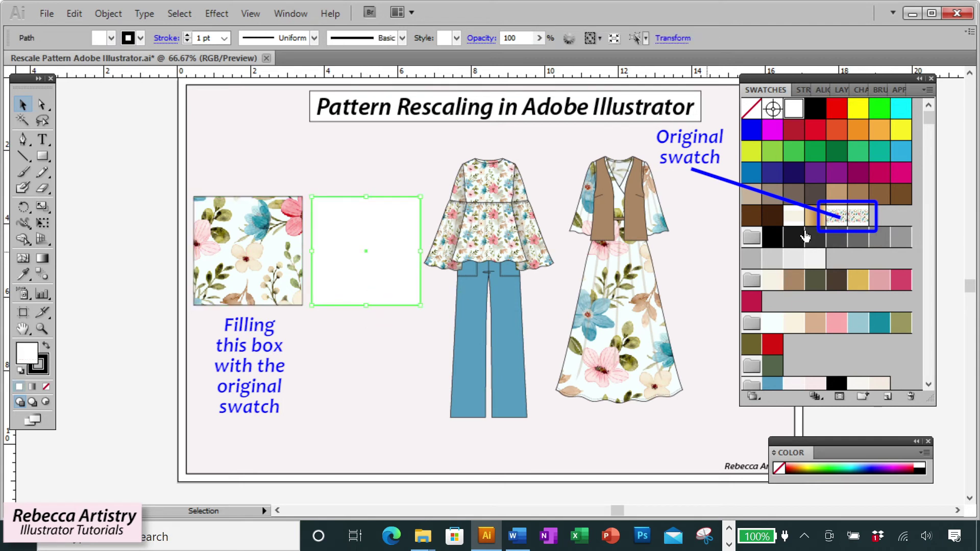
left_click(858, 218)
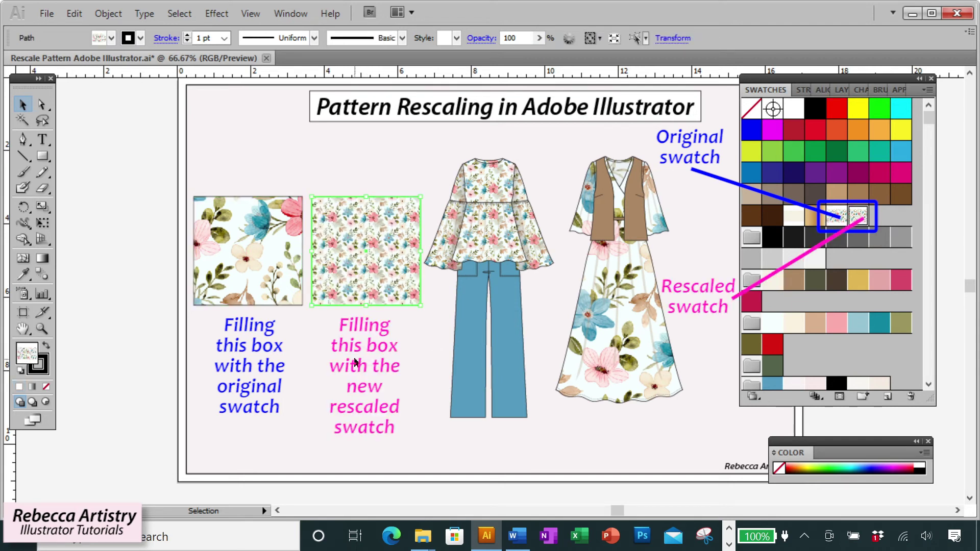
left_click(320, 379)
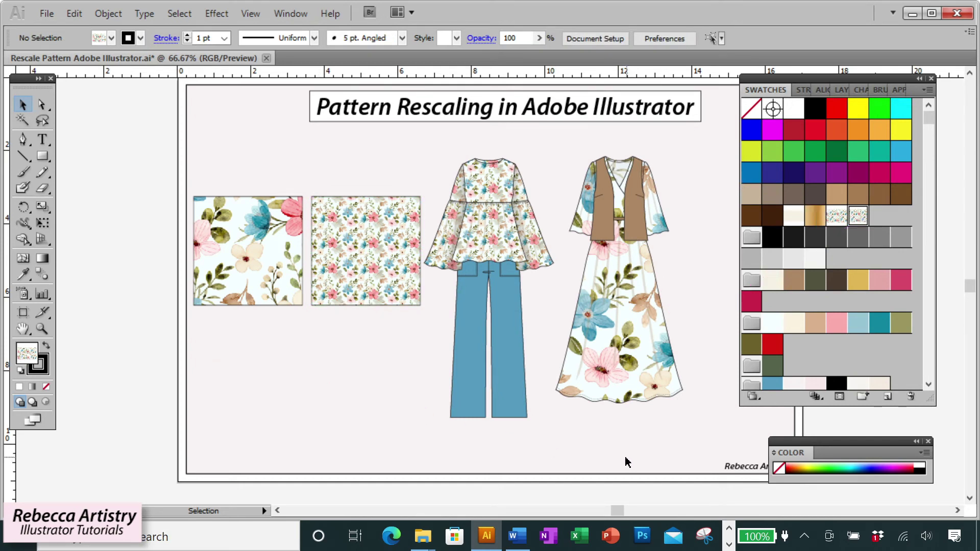
Select both pattern-filled test squares and delete them.
left_click_drag(617, 514, 629, 513)
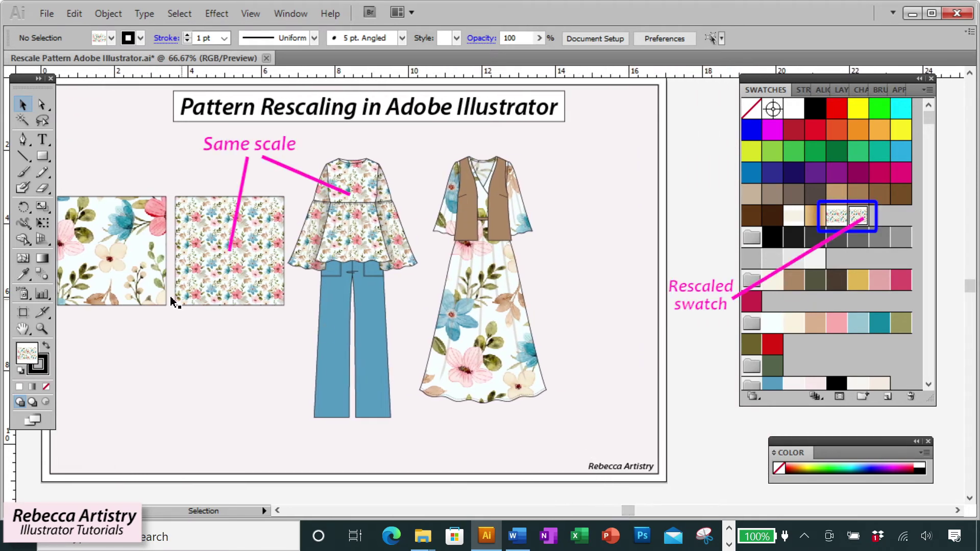
left_click(216, 279)
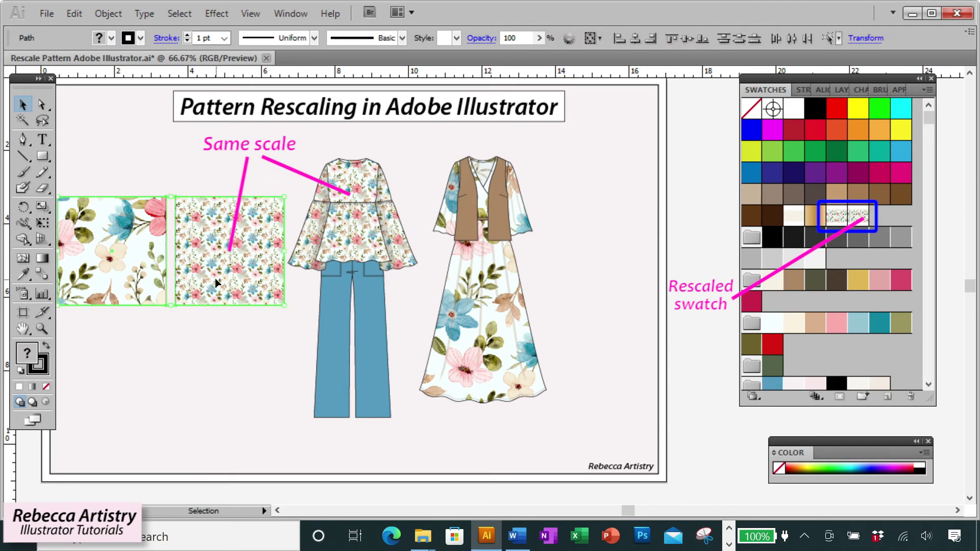
key("Delete")
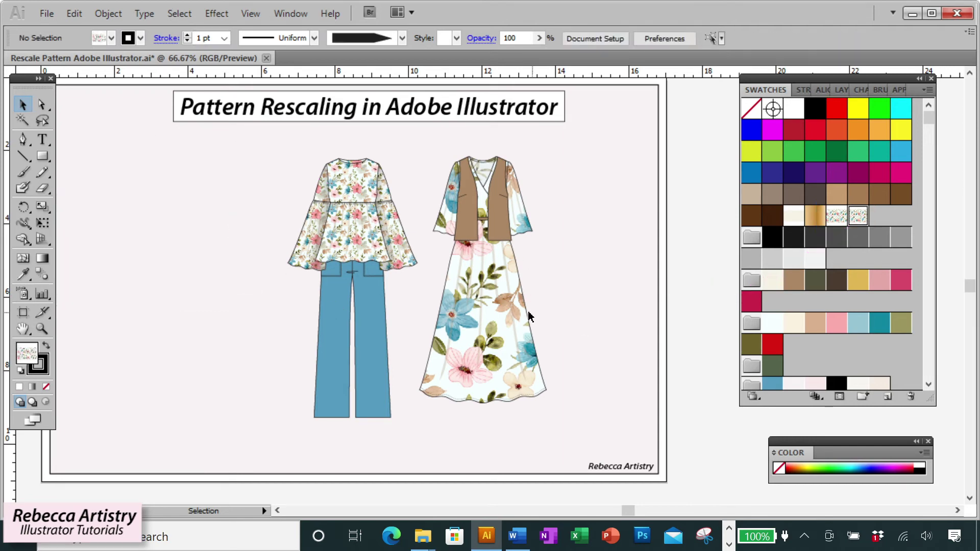
Select all parts of the long dress by Same Fill Color and apply the rescaled floral swatch.
left_click(505, 304)
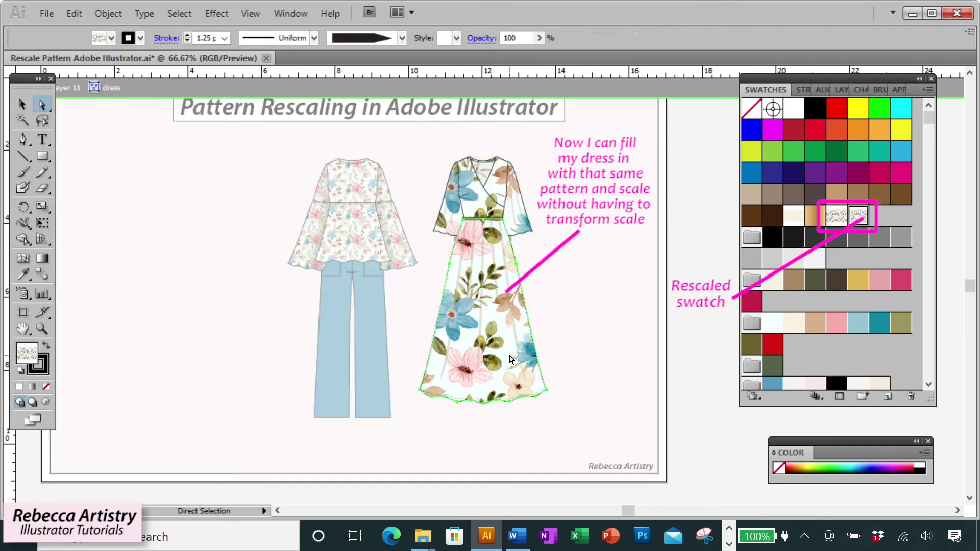
left_click(170, 13)
mouse_move(217, 156)
left_click(422, 225)
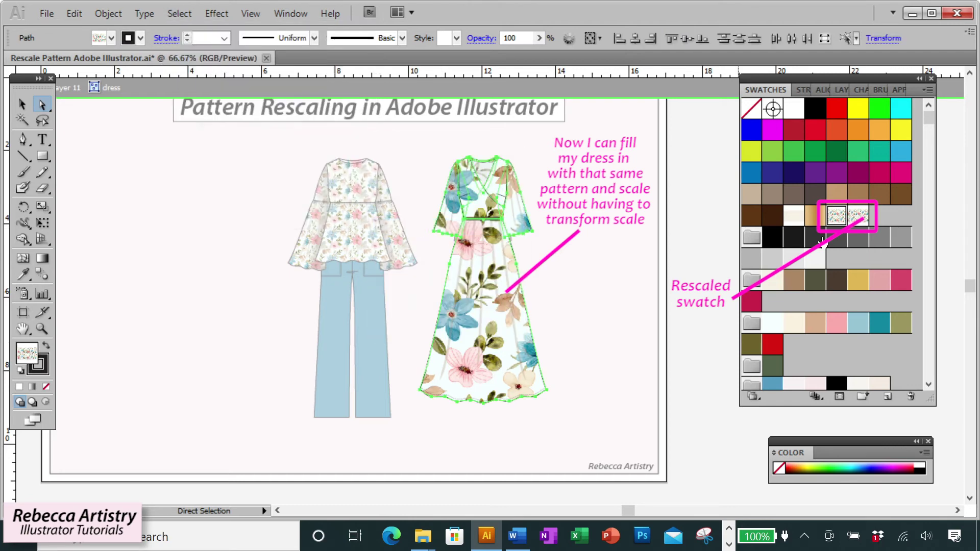
left_click(860, 218)
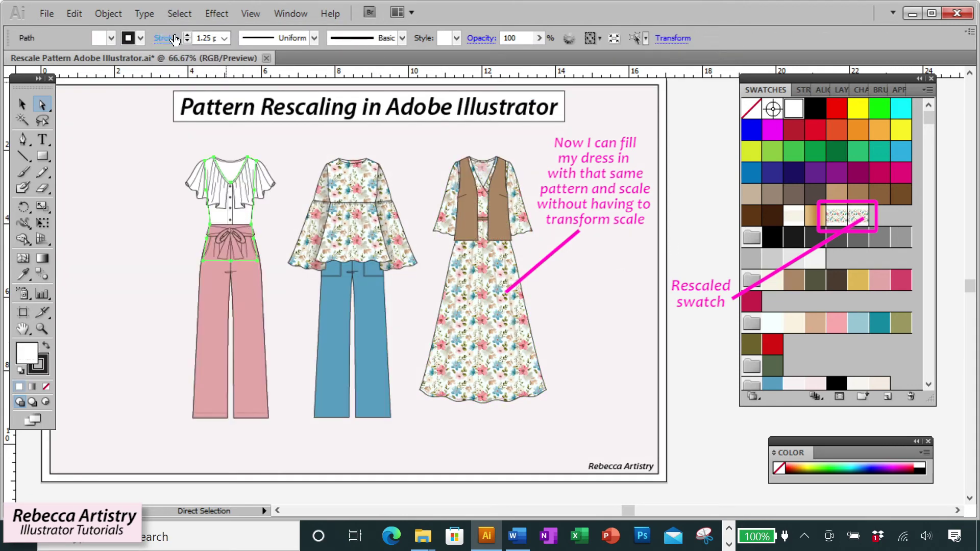
Select the pink top's parts by Same Fill Color and apply the rescaled swatch.
left_click(180, 14)
mouse_move(204, 160)
left_click(408, 225)
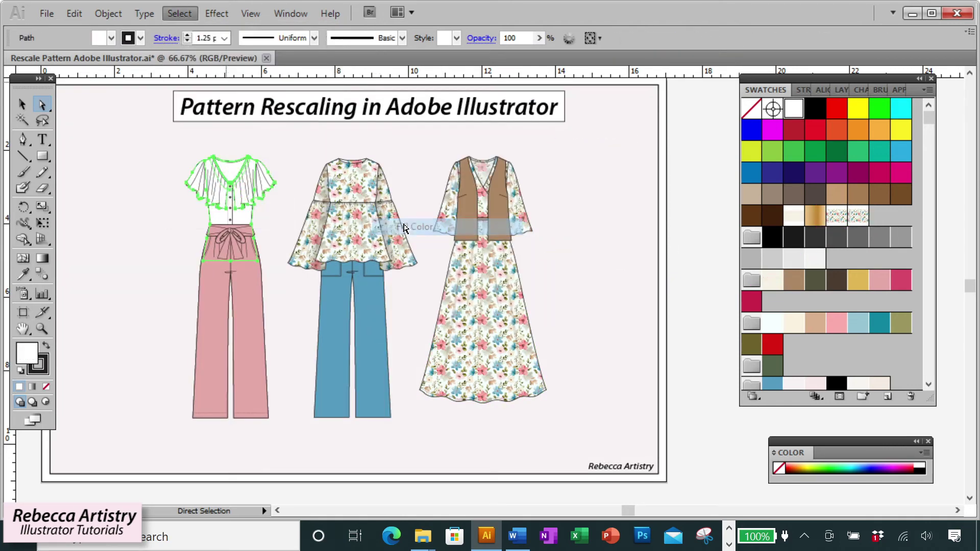
left_click(862, 223)
left_click(628, 300)
left_click_drag(622, 513, 619, 511)
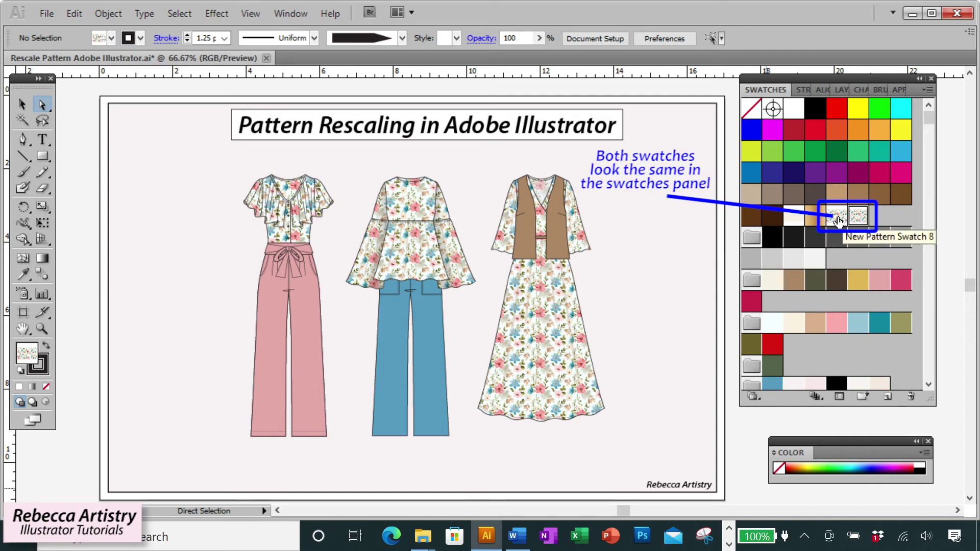
Open the first floral swatch's options and name it 'Original Scale'.
left_click(839, 220)
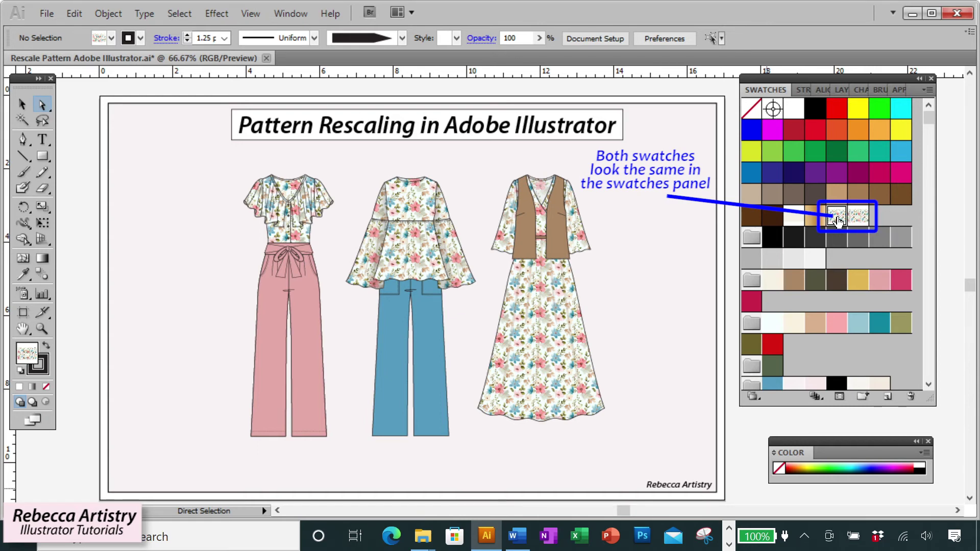
double_click(838, 219)
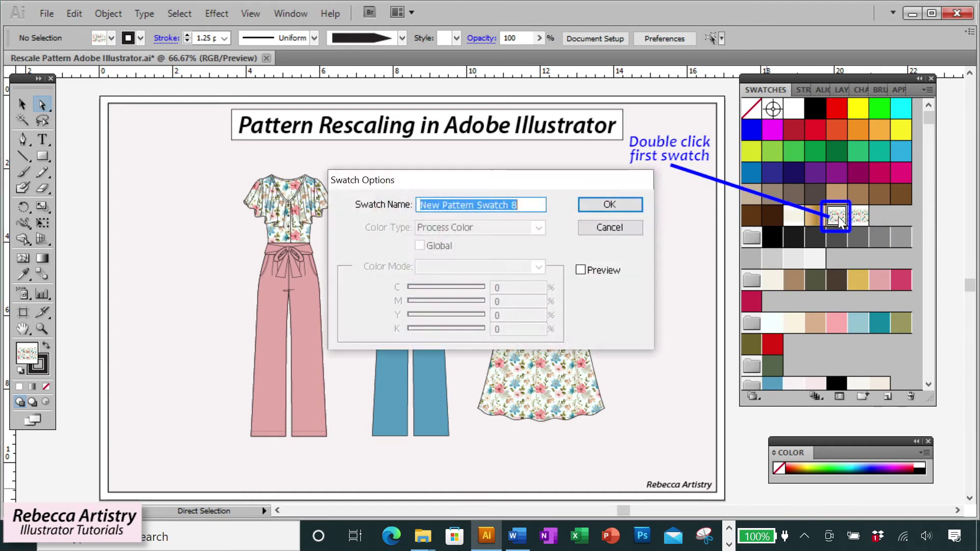
left_click_drag(551, 180, 516, 208)
type("Or")
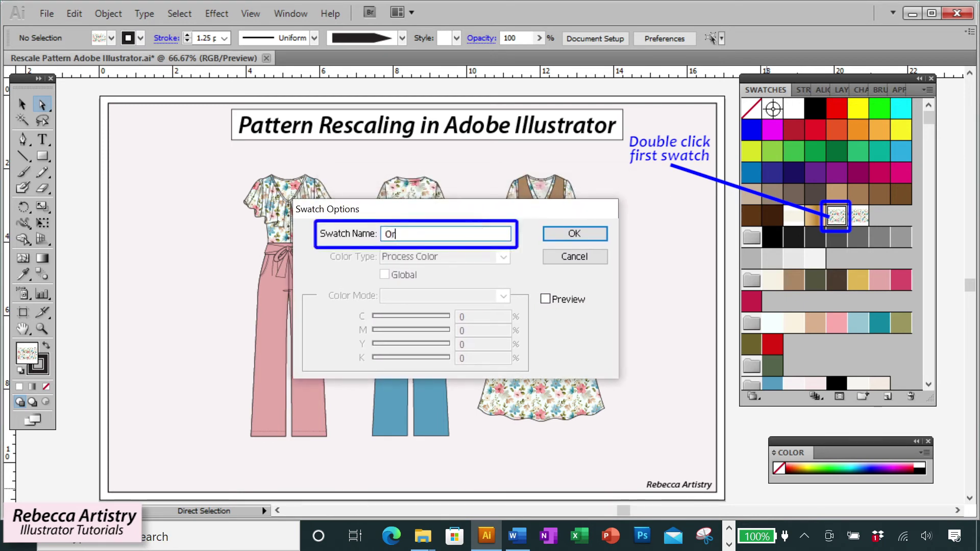
type("iginal Scale")
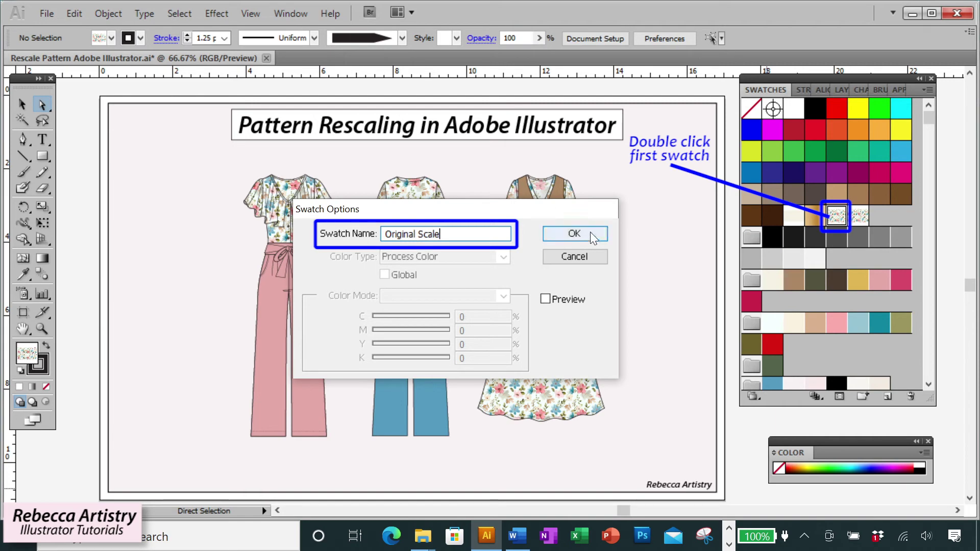
left_click(589, 232)
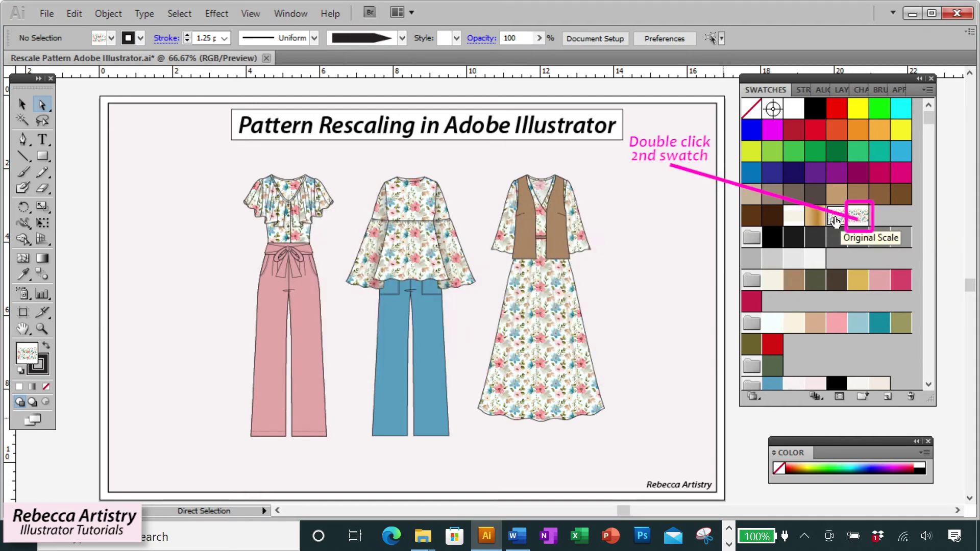
Name the second floral swatch 'Rescaled to 20%' in its Swatch Options.
double_click(858, 216)
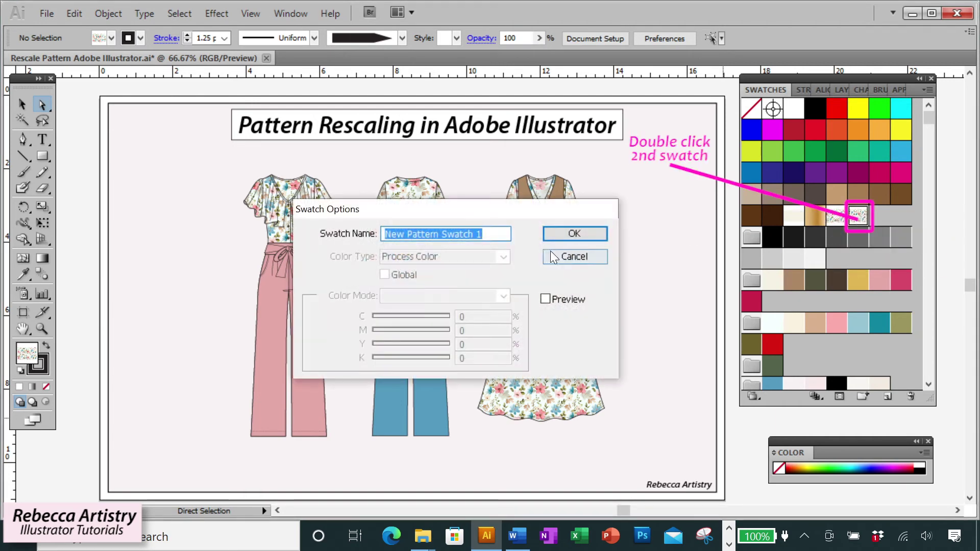
type("Rescaled to")
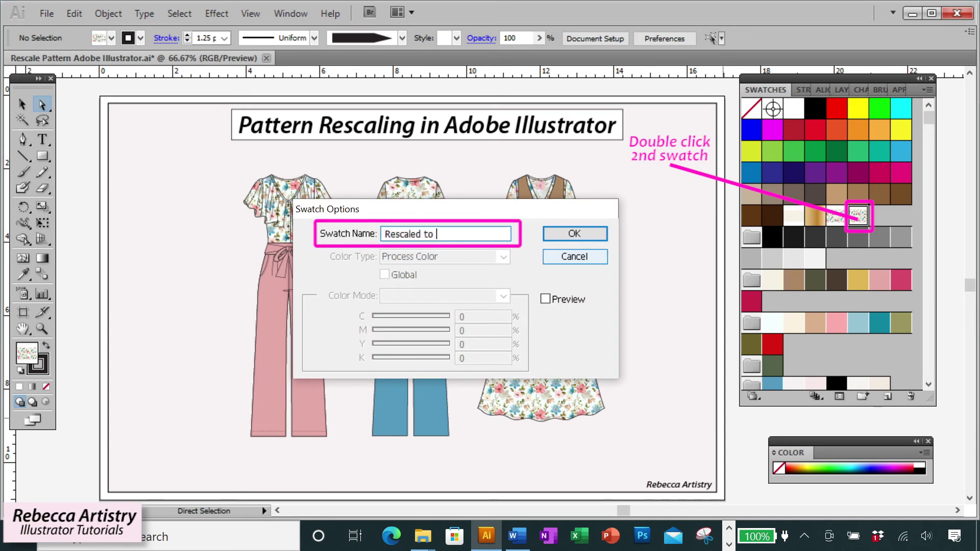
type(" 20%")
left_click(589, 236)
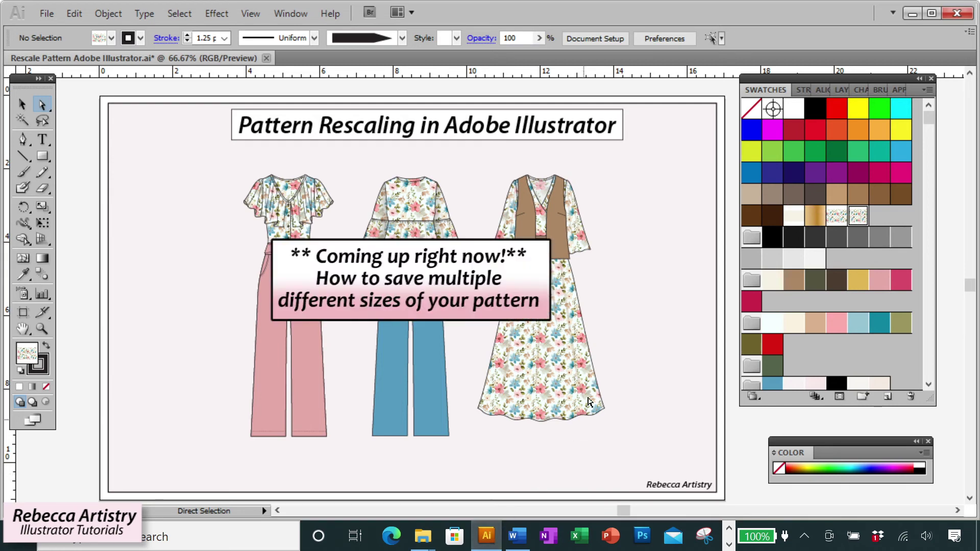
Below the artboard, move the original-pattern square up and left with Direct Selection.
scroll(592, 394, "down", 10)
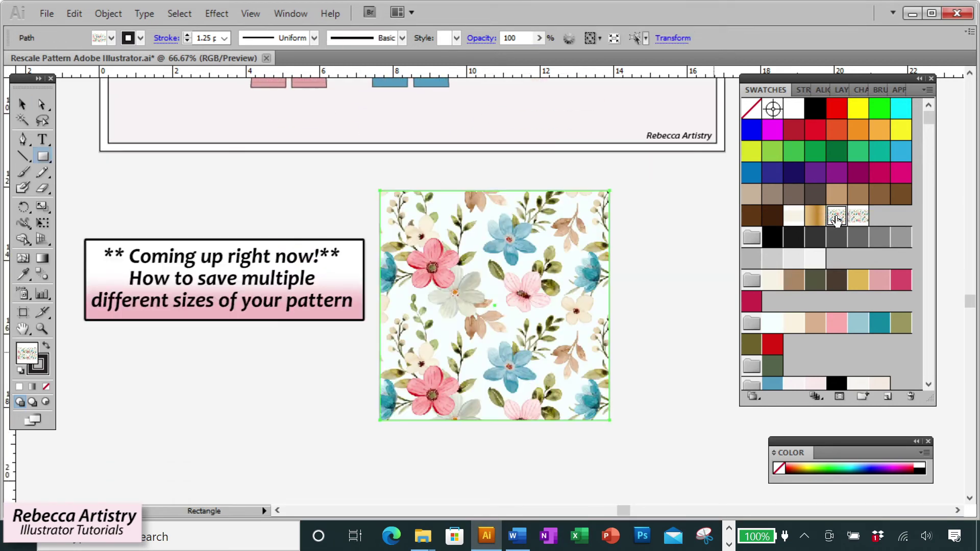
key("a")
left_click(23, 105)
left_click_drag(439, 276, 402, 270)
left_click(662, 325)
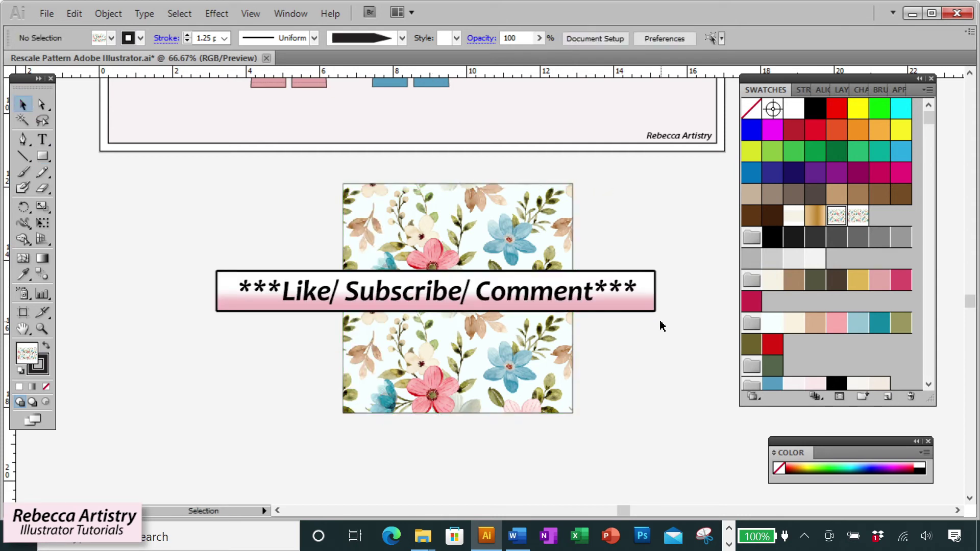
left_click(537, 325)
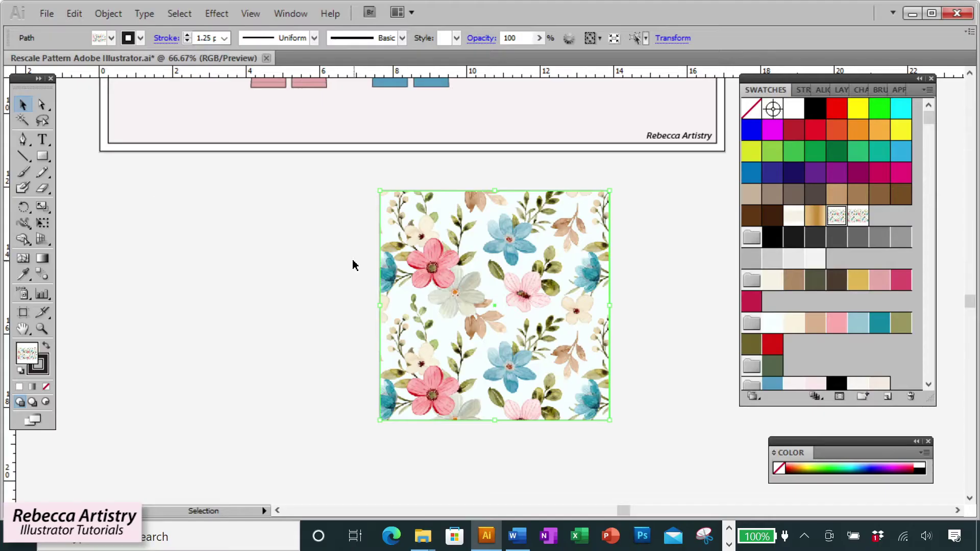
left_click_drag(461, 280, 426, 273)
Preview scaling only the pattern inside the box via Transform > Scale, then cancel.
left_click(662, 325)
left_click(548, 326)
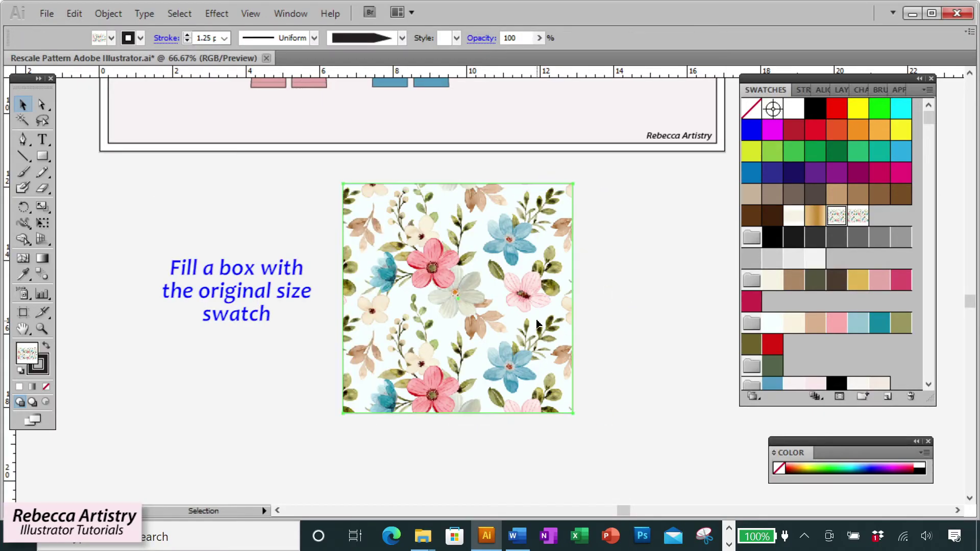
right_click(525, 356)
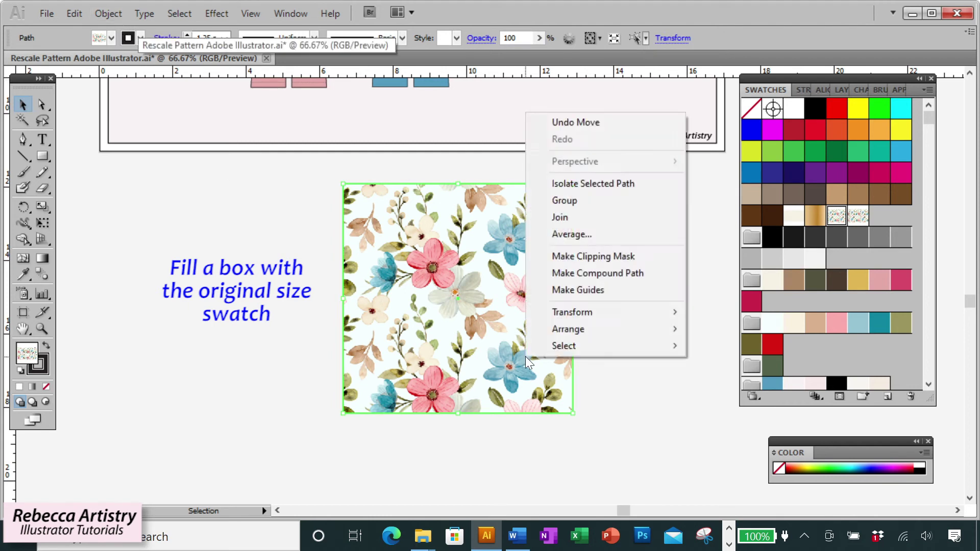
mouse_move(586, 313)
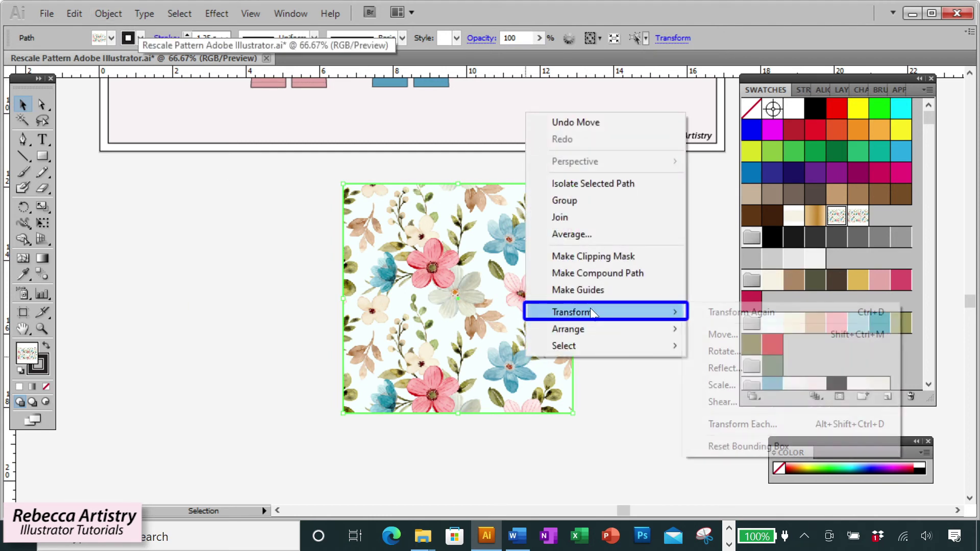
left_click(721, 386)
left_click_drag(498, 178, 714, 263)
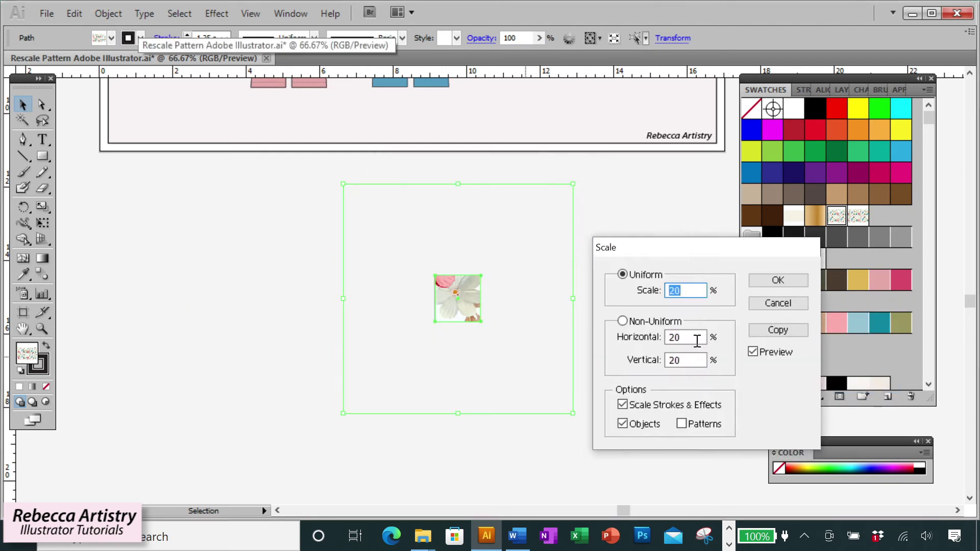
left_click(624, 421)
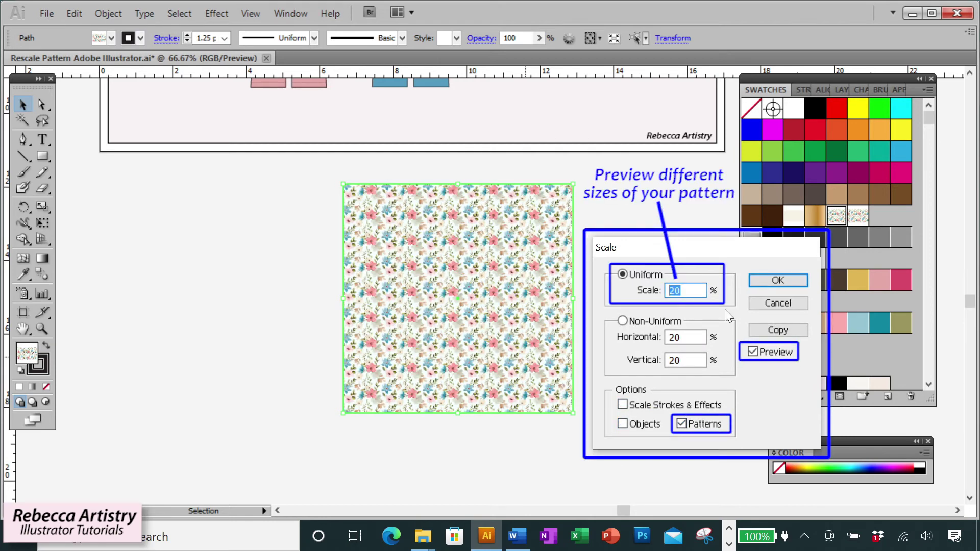
key("Escape")
Move the box left, drag a copy to its right, and repeat for a third square.
left_click_drag(460, 346, 205, 345)
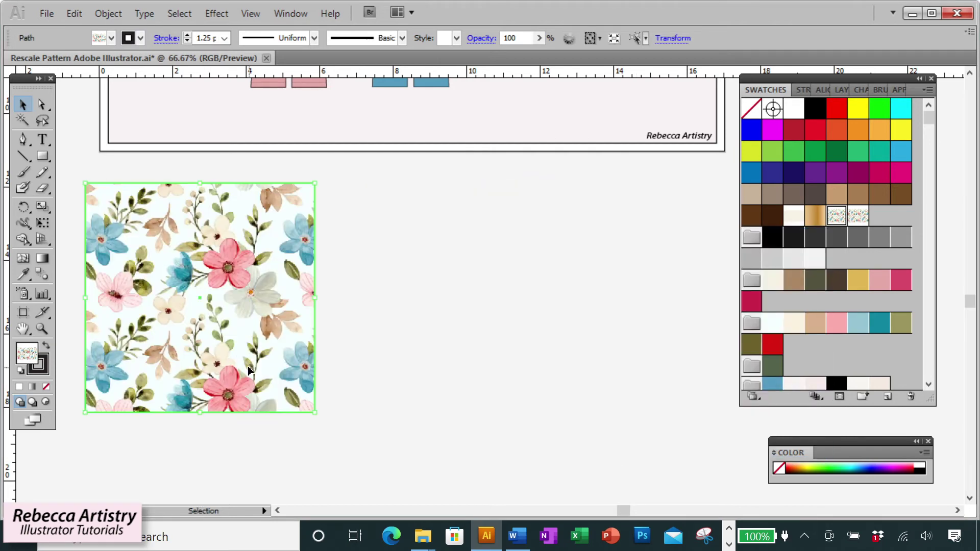
left_click_drag(254, 367, 512, 367)
key("ctrl+d")
Scale only the pattern inside the left square to 15%, keeping the square's size.
key("ctrl+minus")
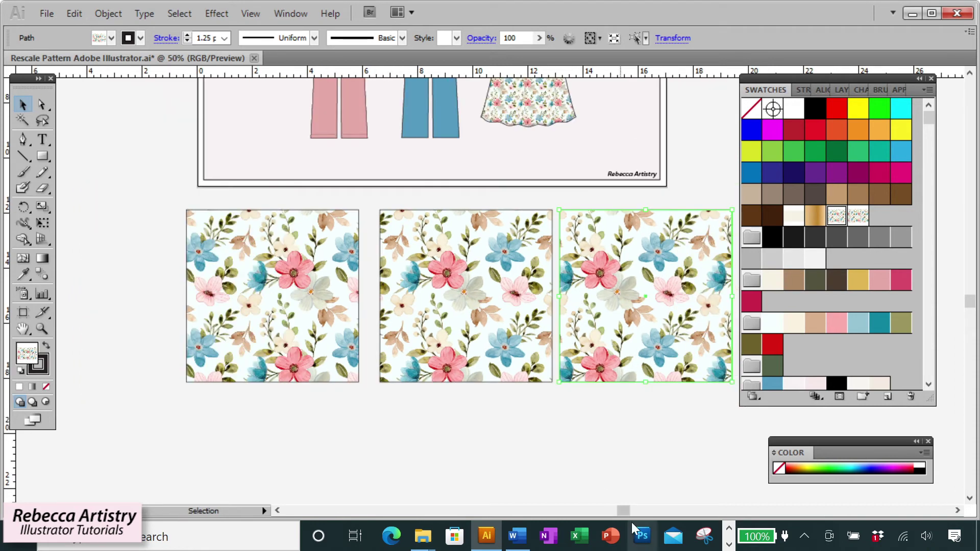
left_click(227, 296)
double_click(42, 206)
double_click(459, 207)
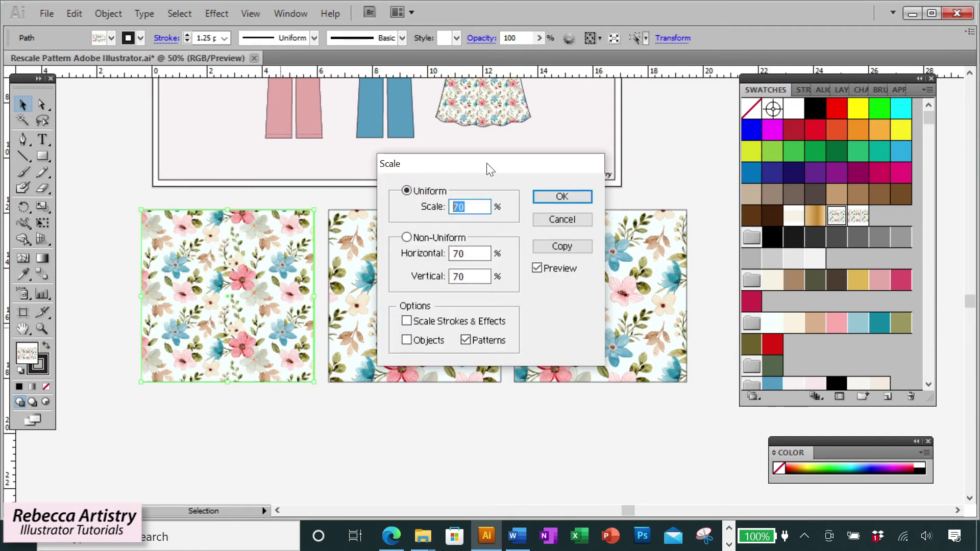
left_click_drag(490, 170, 787, 225)
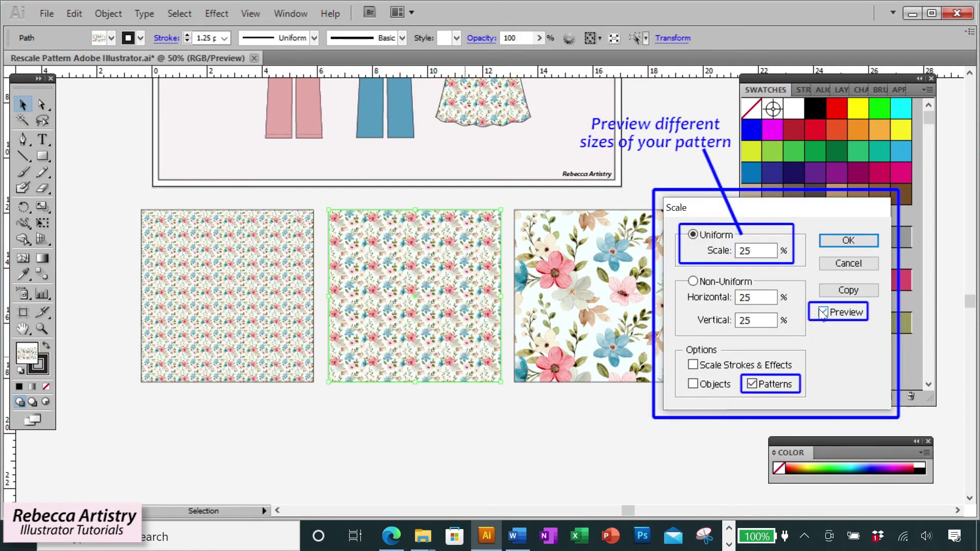
Scale the middle square's pattern to 35%, leaving the square itself unchanged.
double_click(762, 251)
type("2")
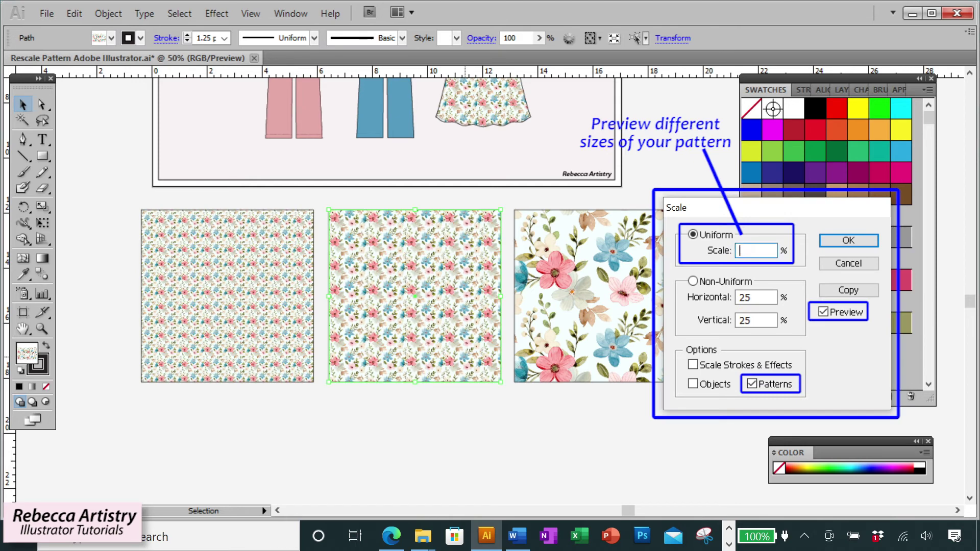
type("35")
key("Tab")
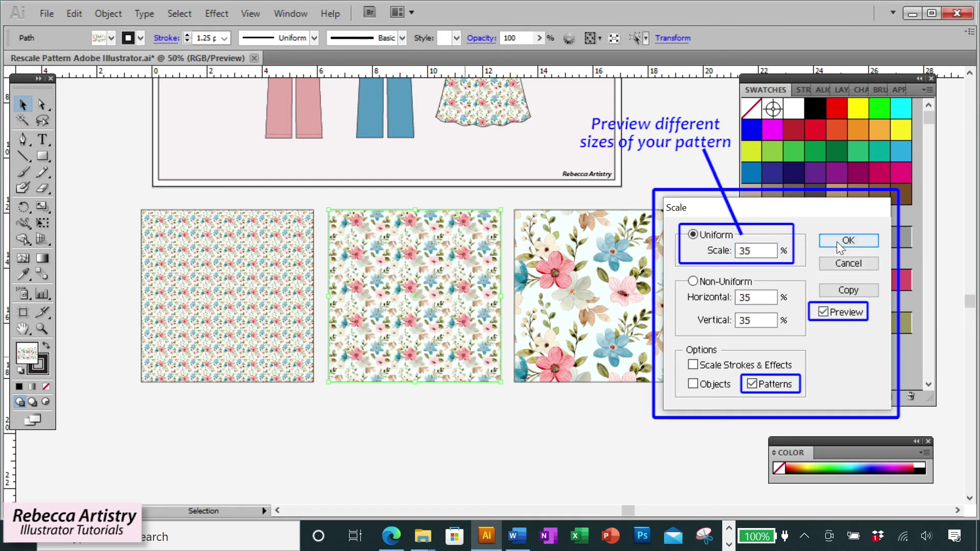
left_click(837, 241)
Bring up the Scale settings for the right square to set its pattern to 70%.
left_click(637, 349)
right_click(637, 349)
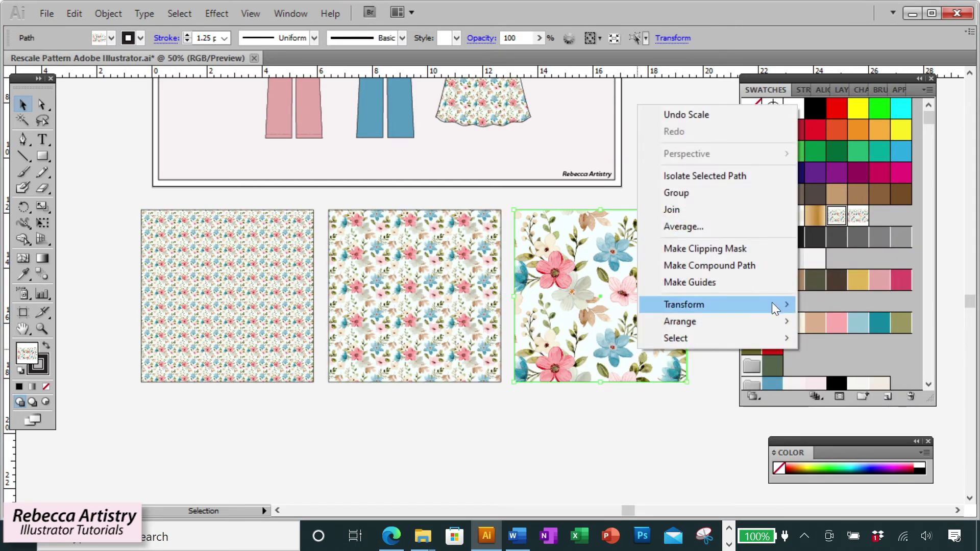
mouse_move(772, 305)
left_click(495, 376)
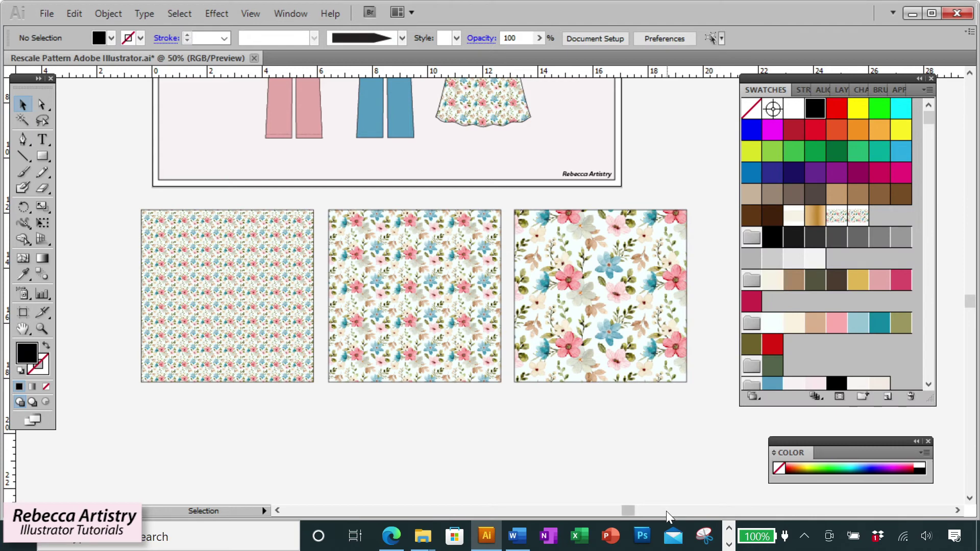
Paste the 15%, 35%, 70% labels in front beneath the three squares and deselect them.
key("ctrl")
key("ctrl+f")
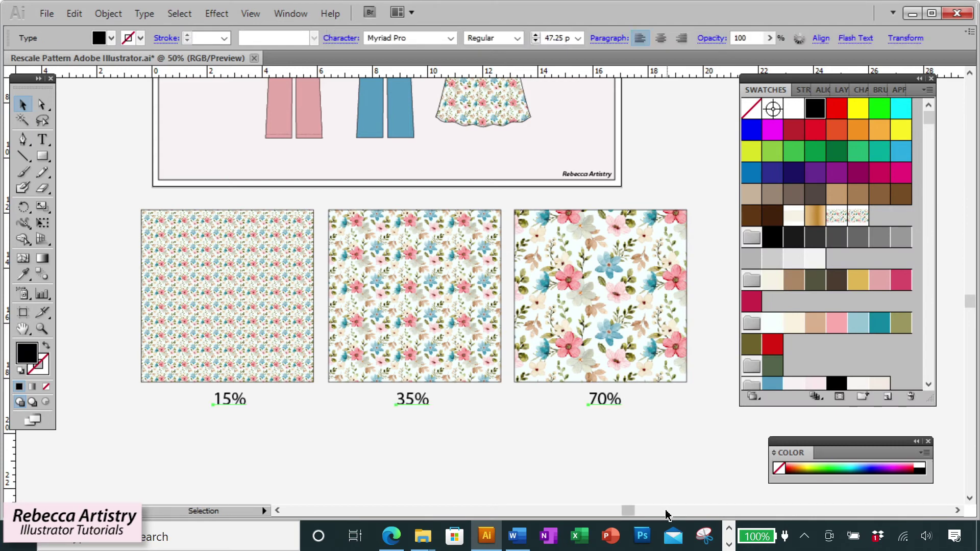
left_click(675, 482)
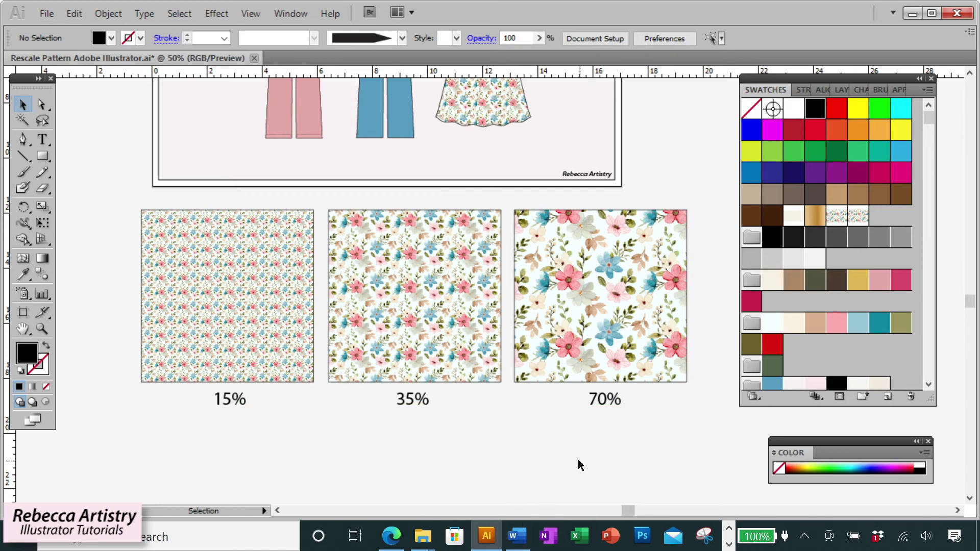
scroll(535, 454, "down", 1)
scroll(535, 454, "down", 7)
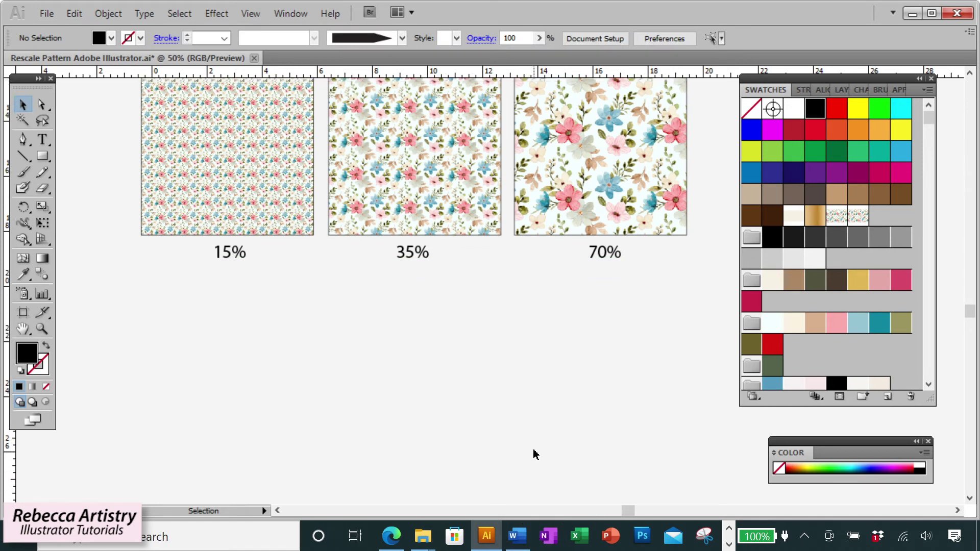
scroll(535, 454, "up", 1)
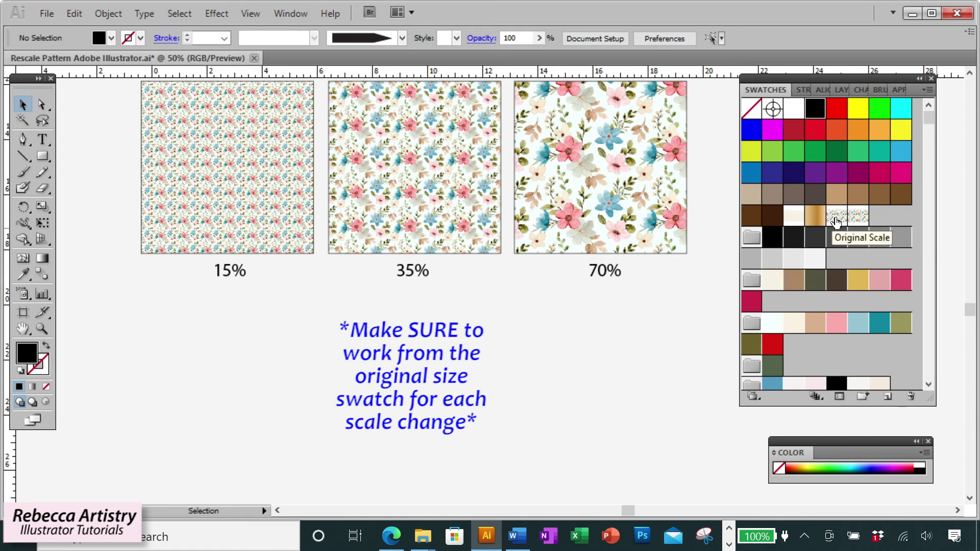
Place the Original Scale pattern tile on the canvas and scale it to 15%.
left_click_drag(836, 221, 255, 431)
scroll(306, 414, "down", 1)
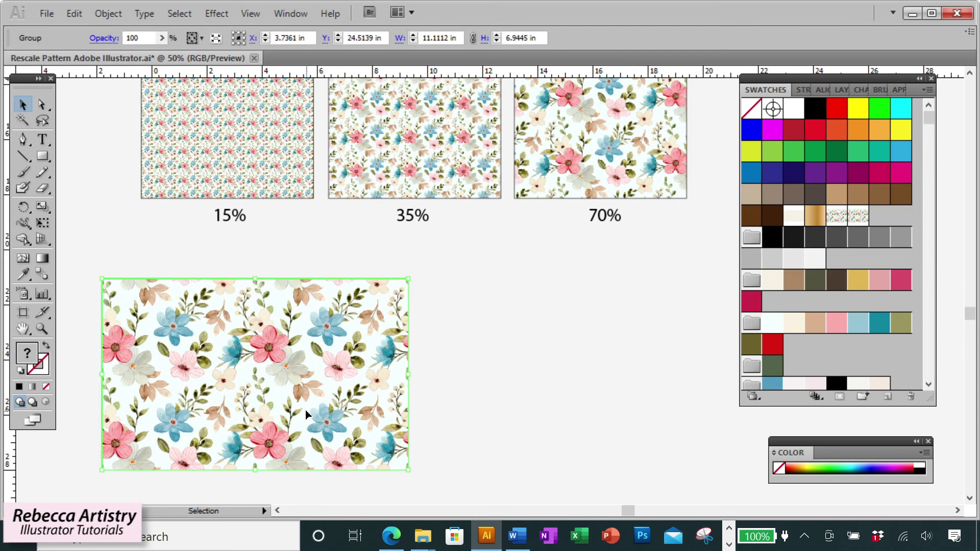
right_click(336, 400)
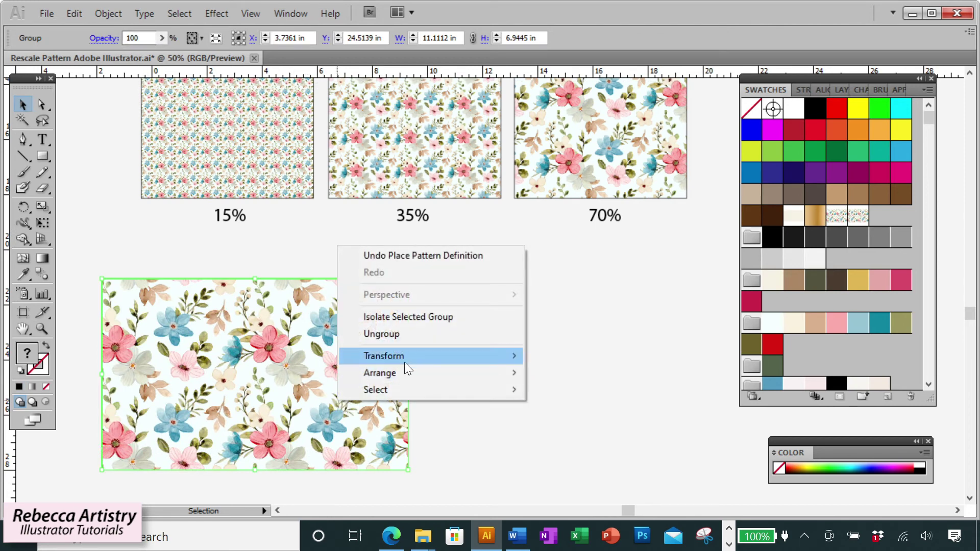
mouse_move(407, 356)
left_click(561, 429)
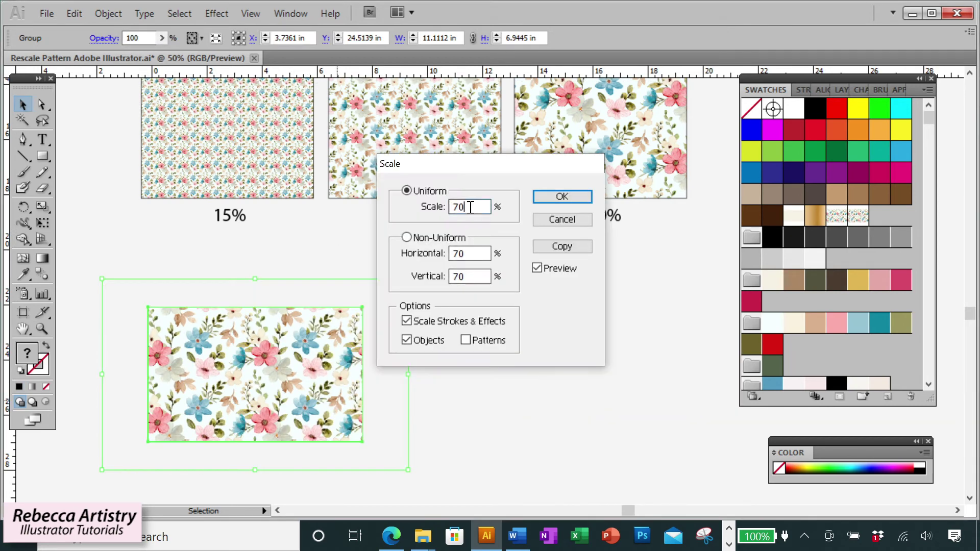
type("15")
key("Tab")
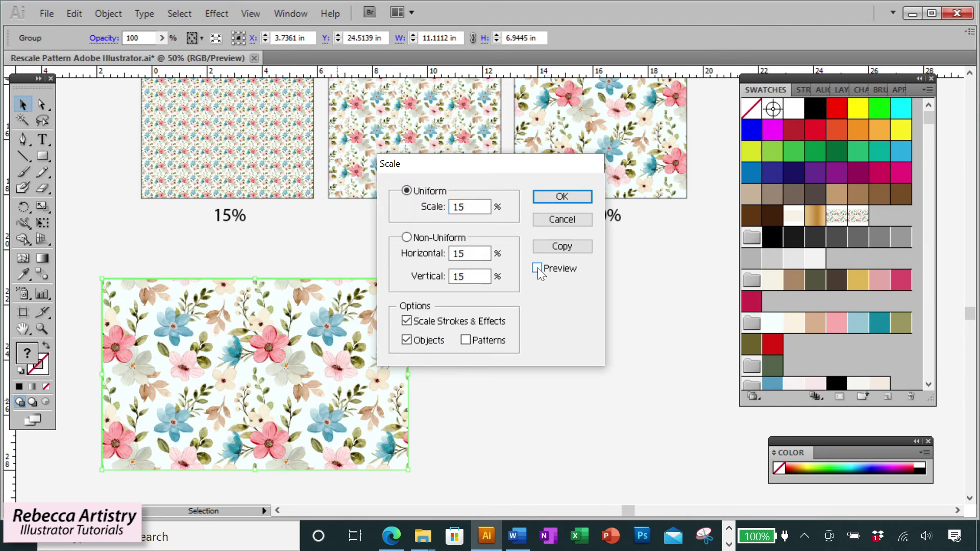
left_click(566, 198)
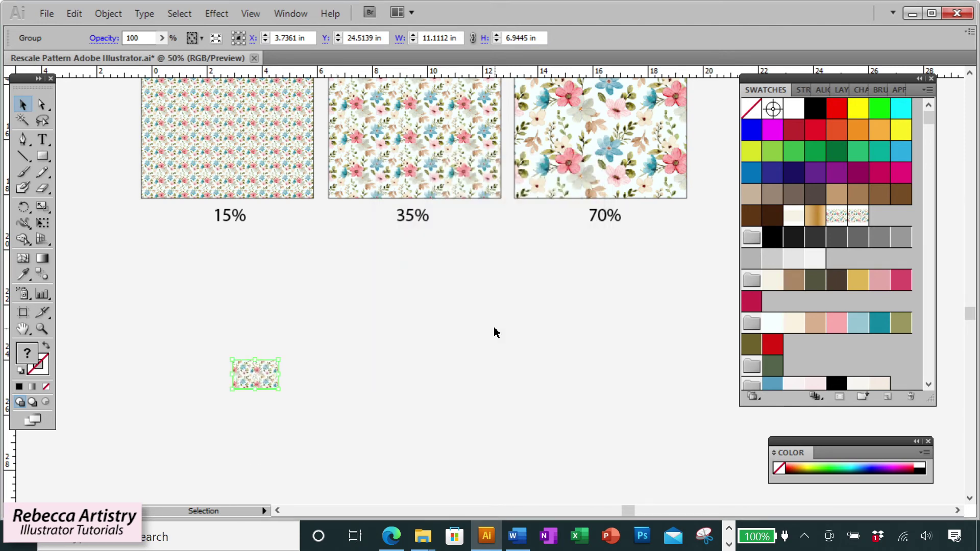
left_click(492, 332)
Save the 15% tile as a swatch named 'rescaled 15%' and delete the leftover tile.
left_click_drag(263, 383, 899, 216)
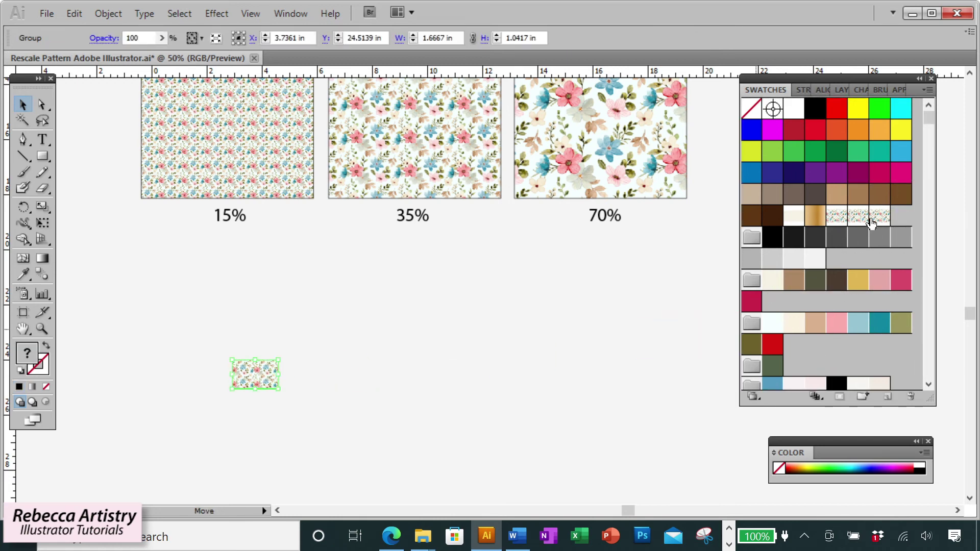
double_click(878, 216)
type("rescaled 15%")
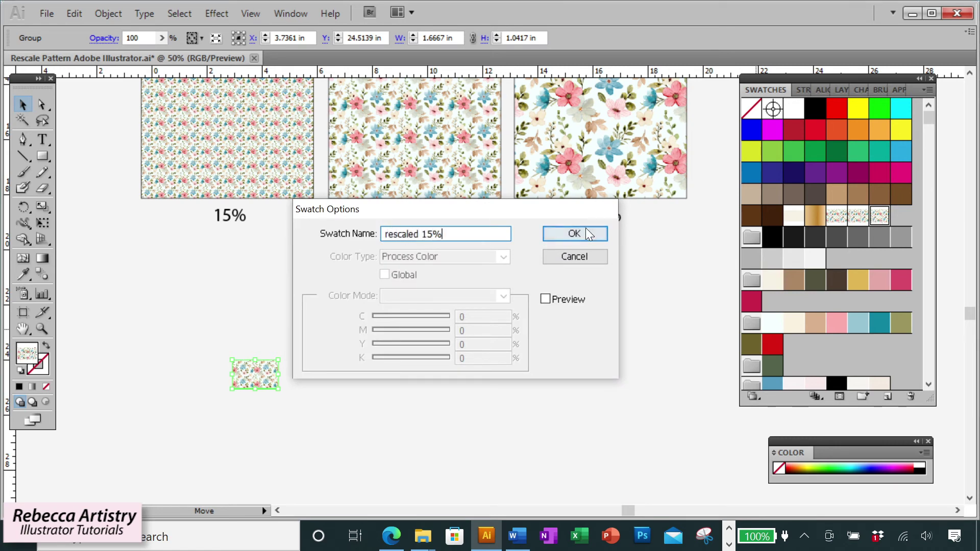
left_click(586, 233)
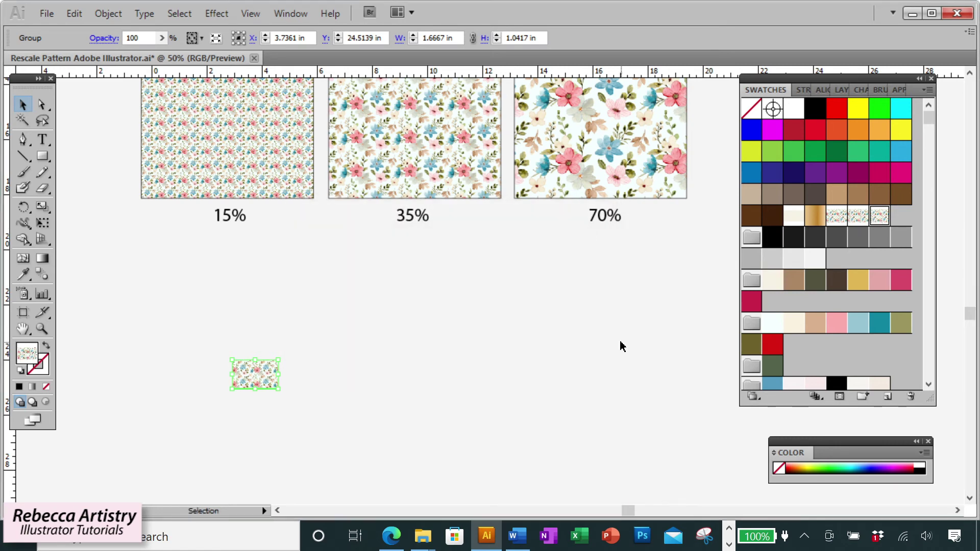
left_click(594, 379)
left_click(248, 378)
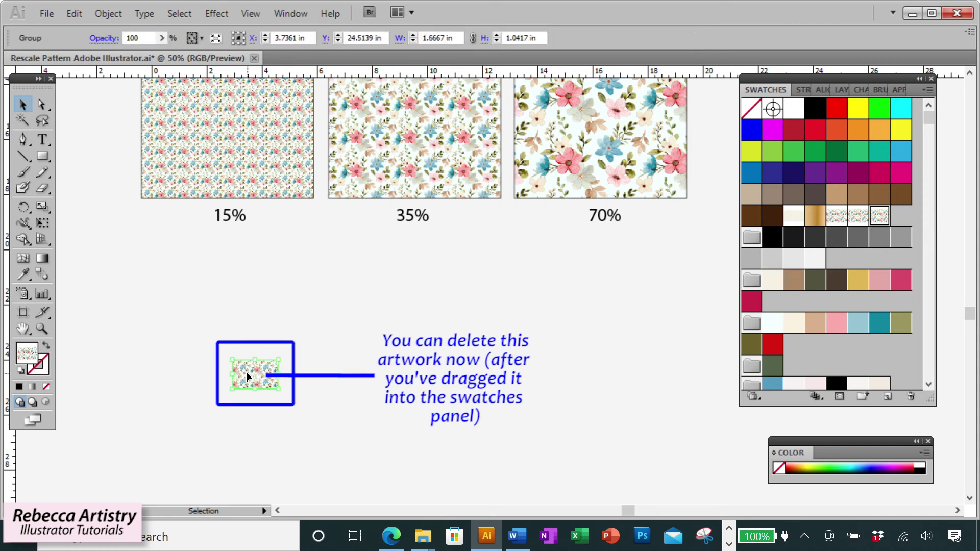
key("Delete")
left_click_drag(886, 218, 415, 376)
Scale the newly placed floral pattern tile to 35%.
right_click(537, 413)
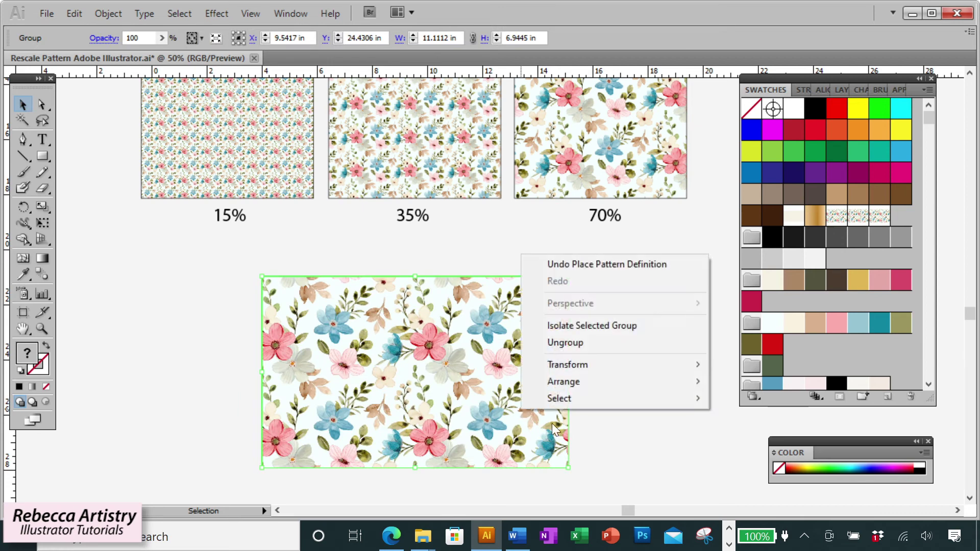
mouse_move(561, 363)
left_click(749, 434)
left_click_drag(464, 167, 708, 254)
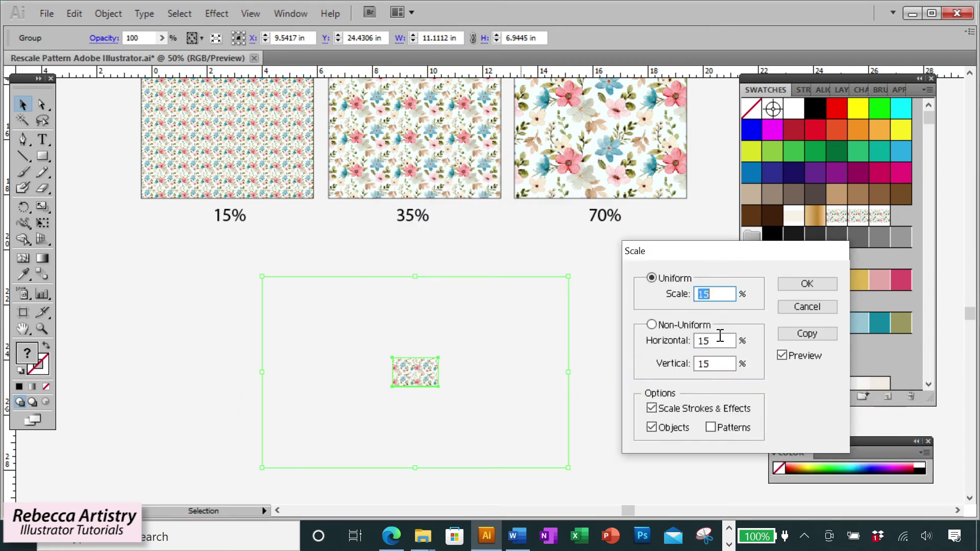
type("35")
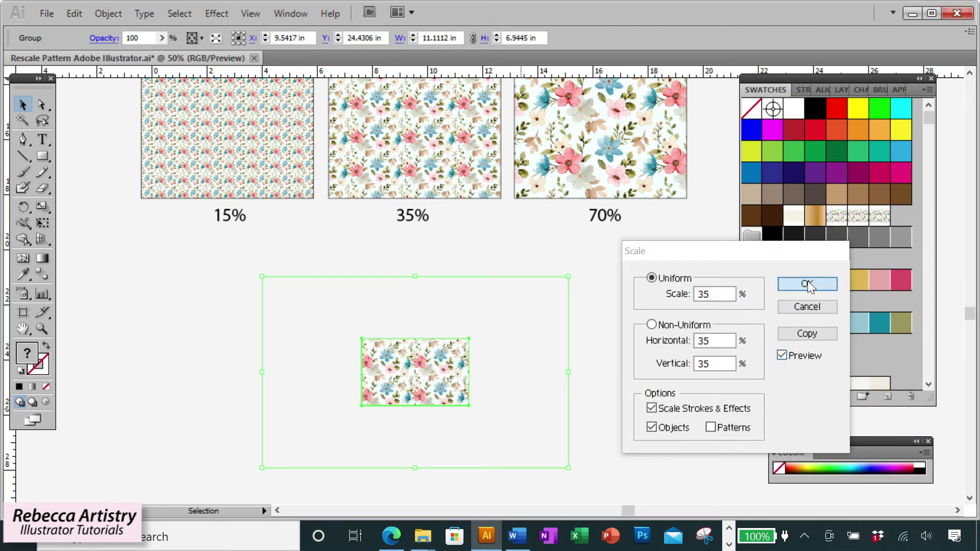
left_click(807, 283)
Add the 35% tile as a swatch named 'rescaled 35%' and delete the leftover tile.
left_click_drag(444, 369, 862, 346)
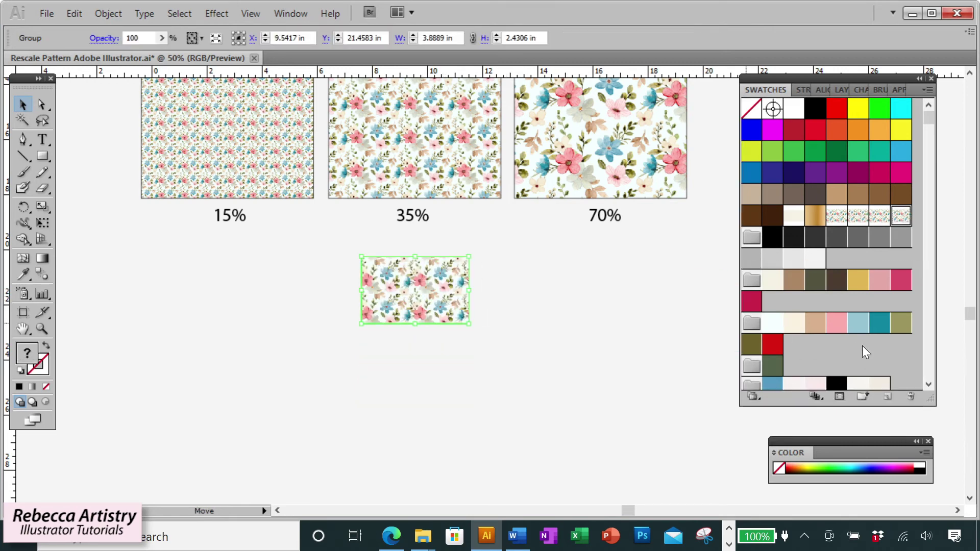
double_click(900, 215)
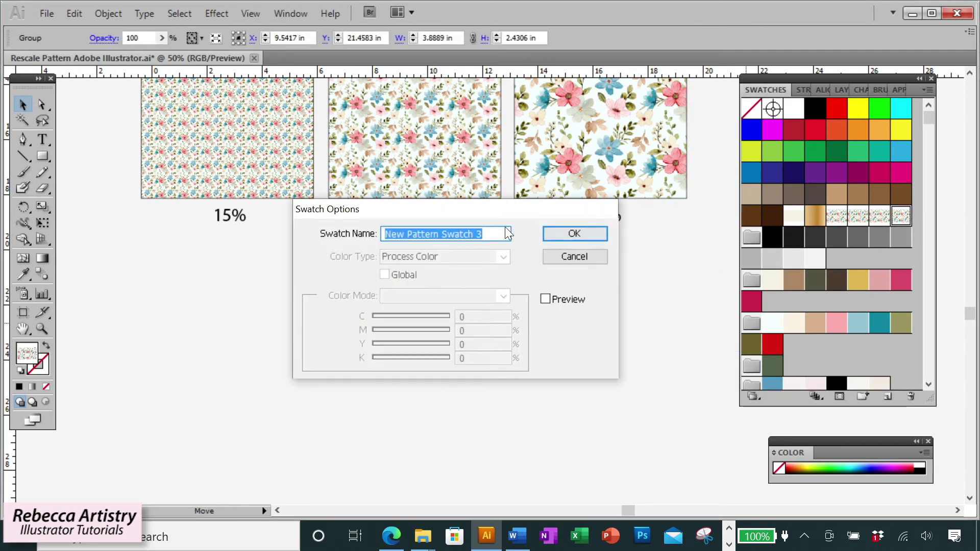
type("rescaled 35%")
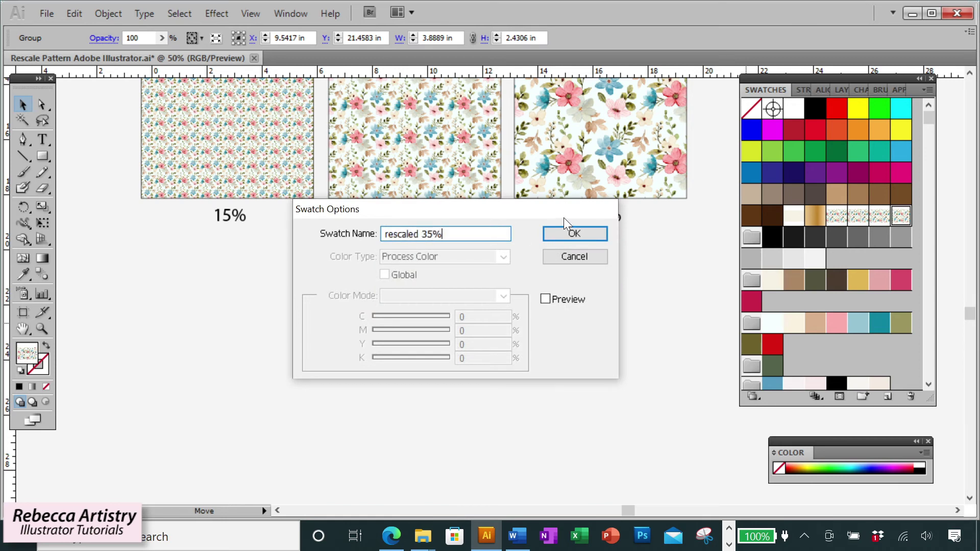
left_click(576, 233)
left_click(460, 316)
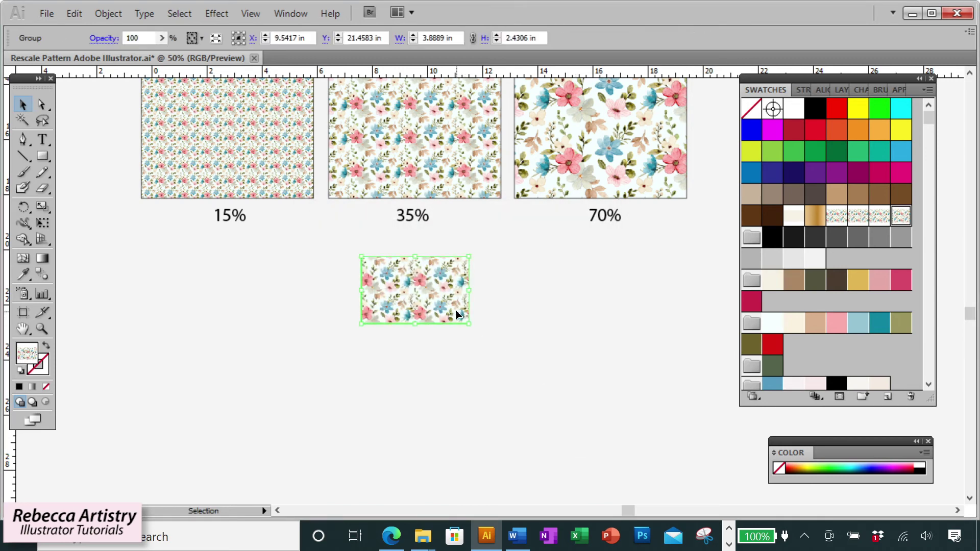
key("Delete")
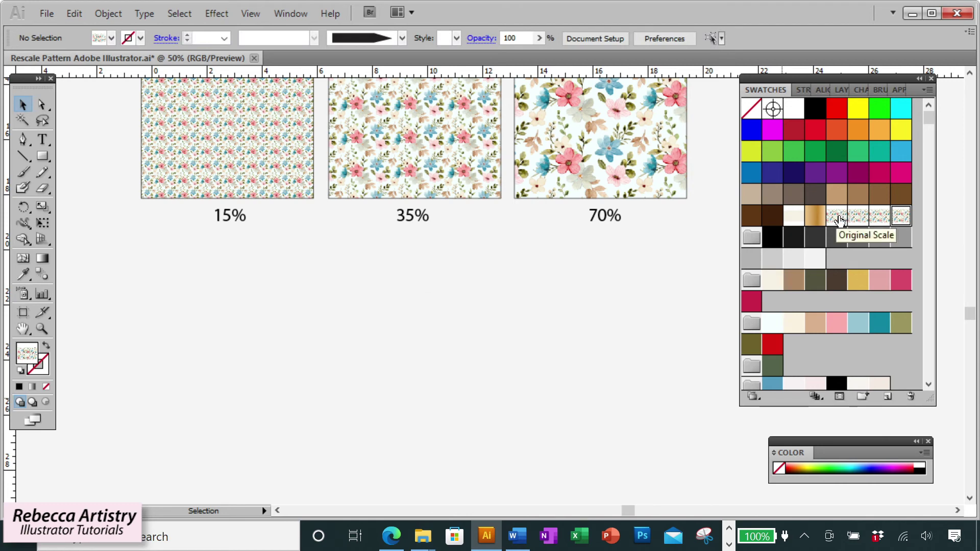
Place the original-scale floral pattern on the artboard and scale it to 70%.
left_click_drag(839, 221, 577, 361)
right_click(583, 360)
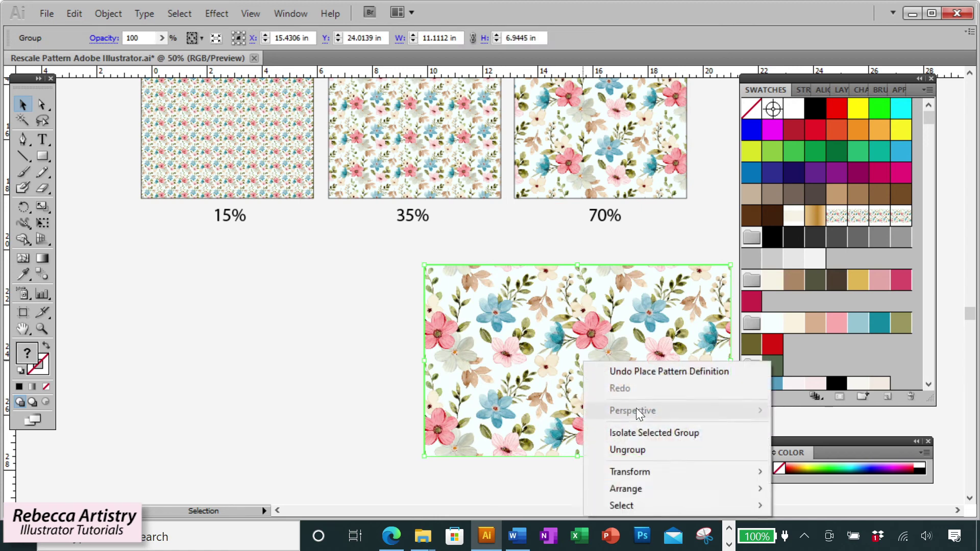
mouse_move(666, 471)
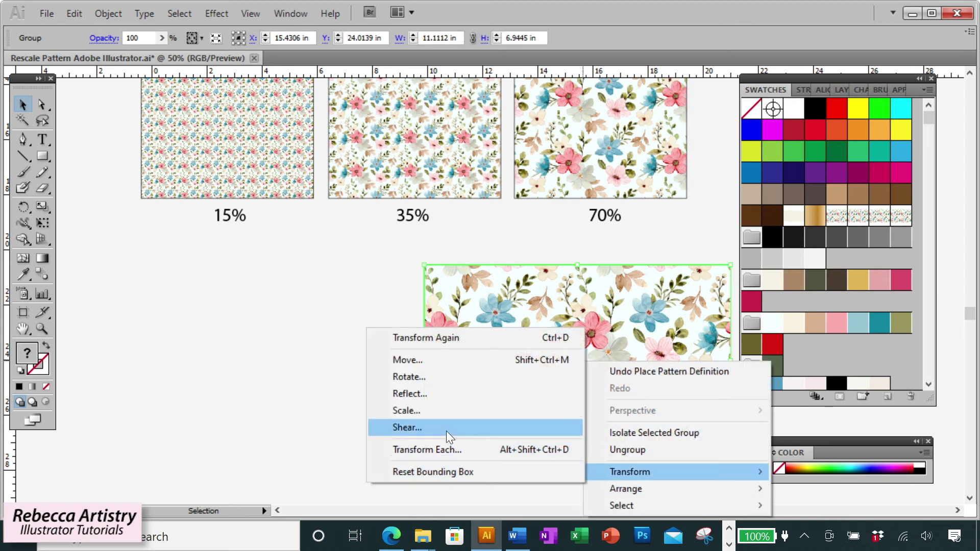
left_click(426, 412)
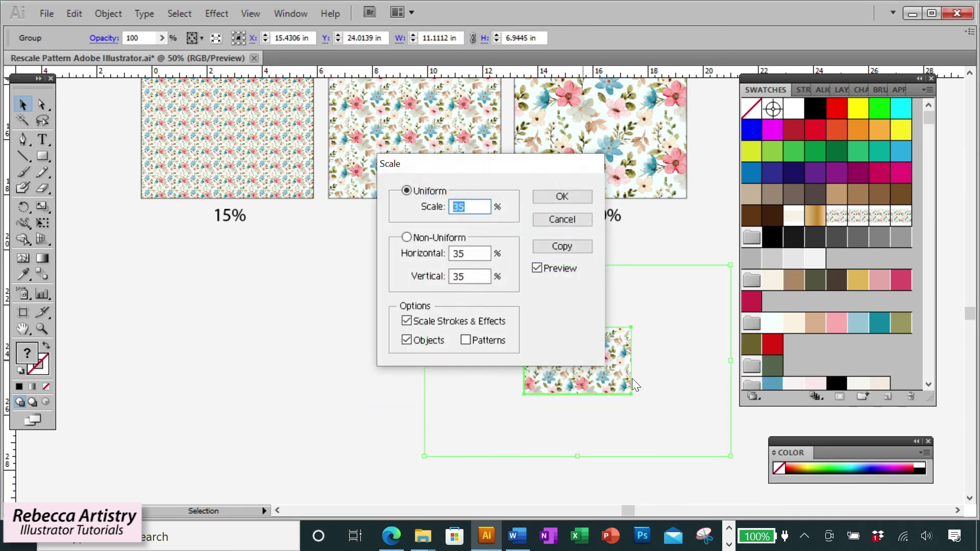
left_click_drag(527, 167, 874, 267)
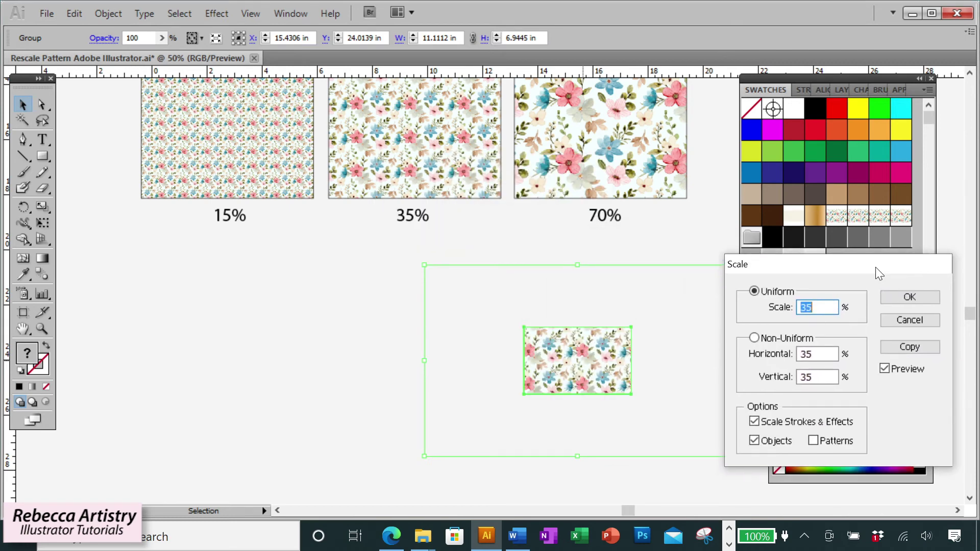
type("70")
double_click(883, 369)
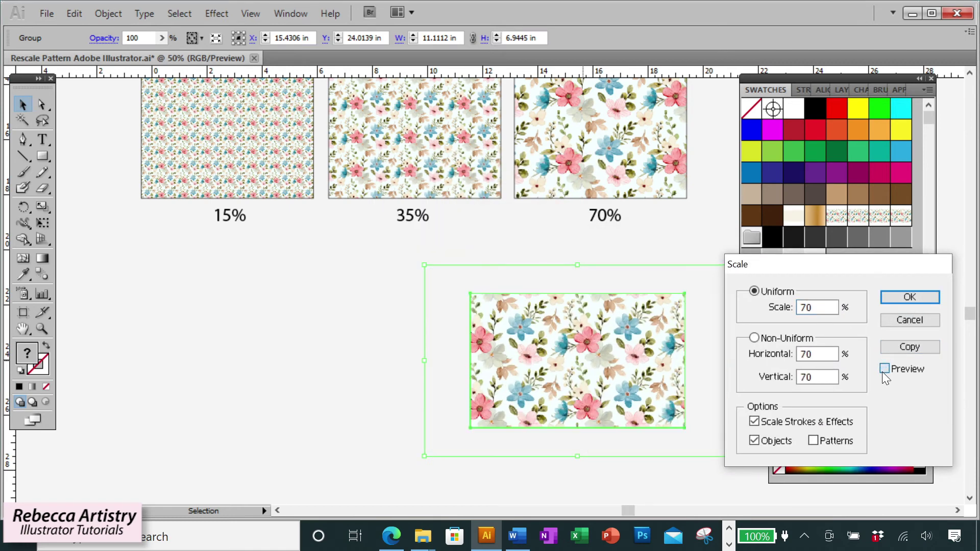
left_click(908, 298)
Add the 70% tile as a swatch named 'rescaled 70' and delete the leftover tile.
left_click(669, 278)
left_click_drag(626, 359, 891, 253)
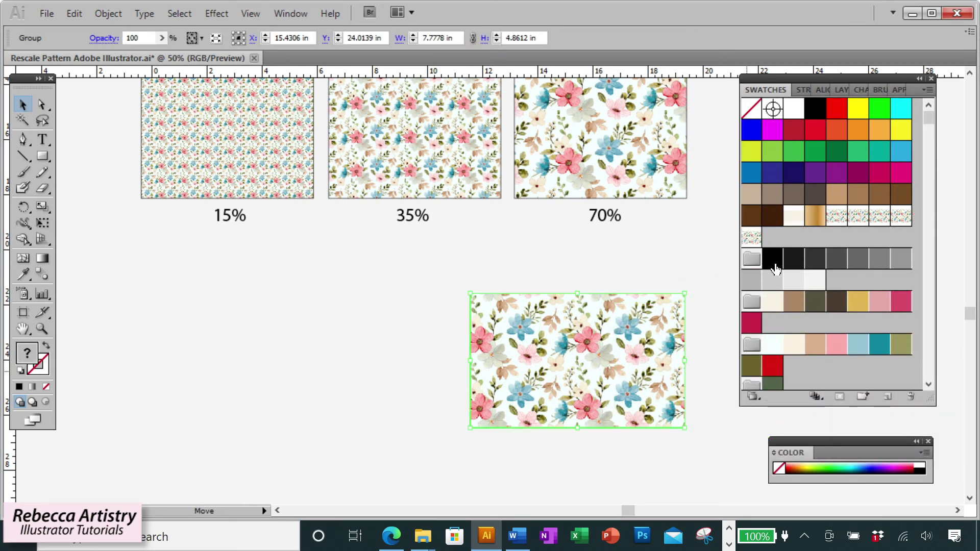
double_click(751, 237)
type("rescaled 70%")
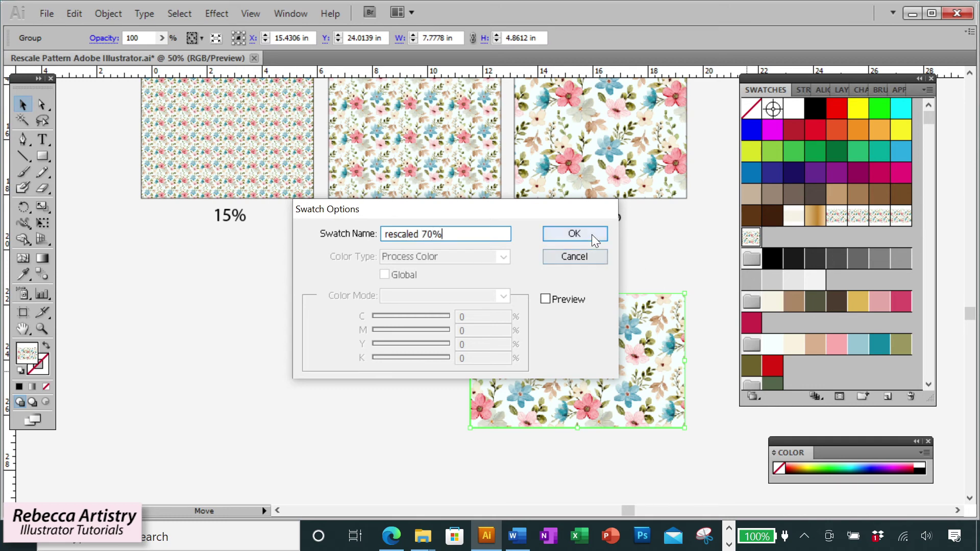
left_click(593, 233)
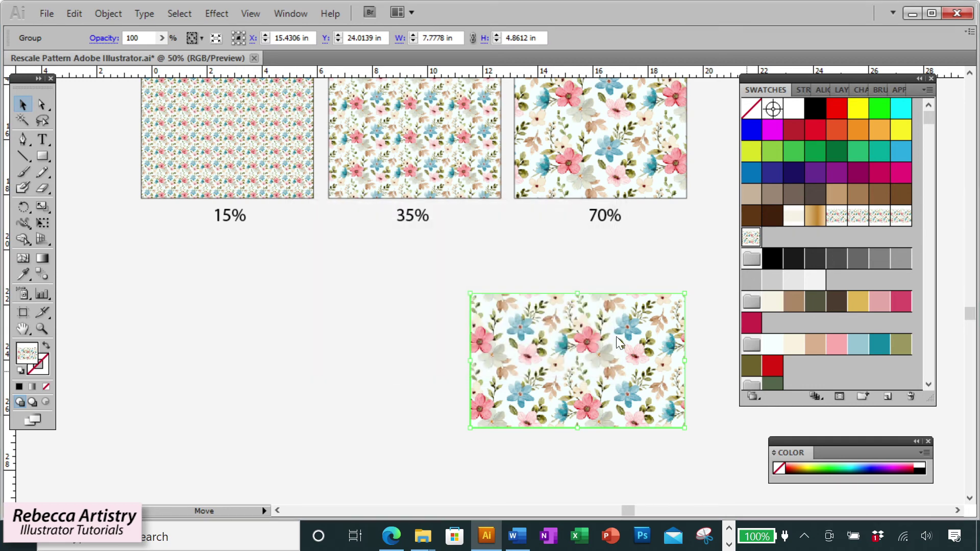
left_click(659, 455)
left_click(651, 394)
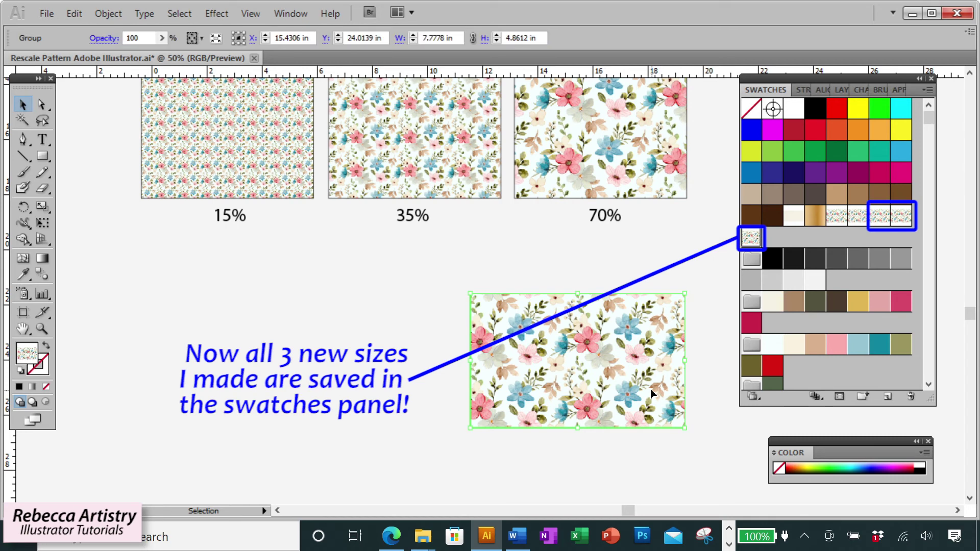
key("Delete")
scroll(588, 362, "up", 6)
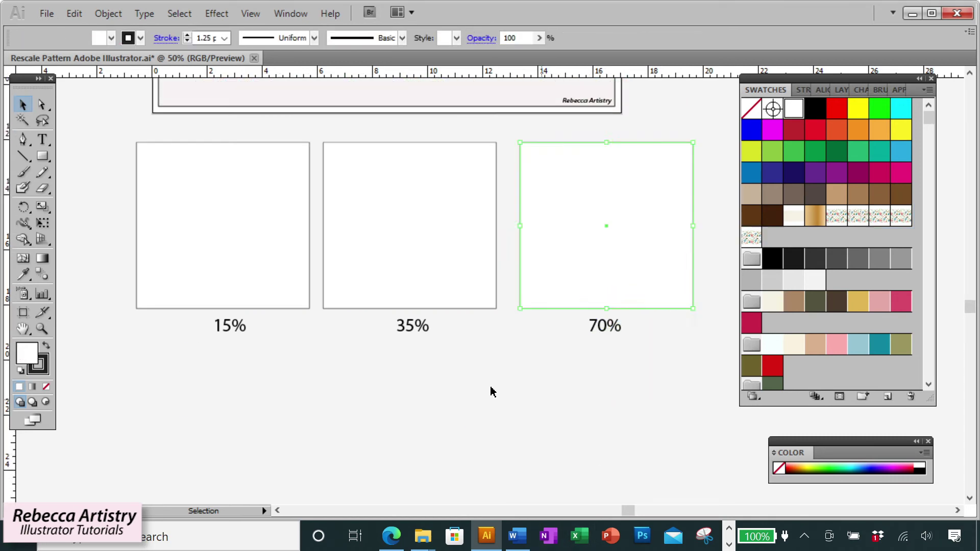
Fill the 15%, 35% and 70% squares with their matching rescaled swatches and save the file.
left_click(223, 269)
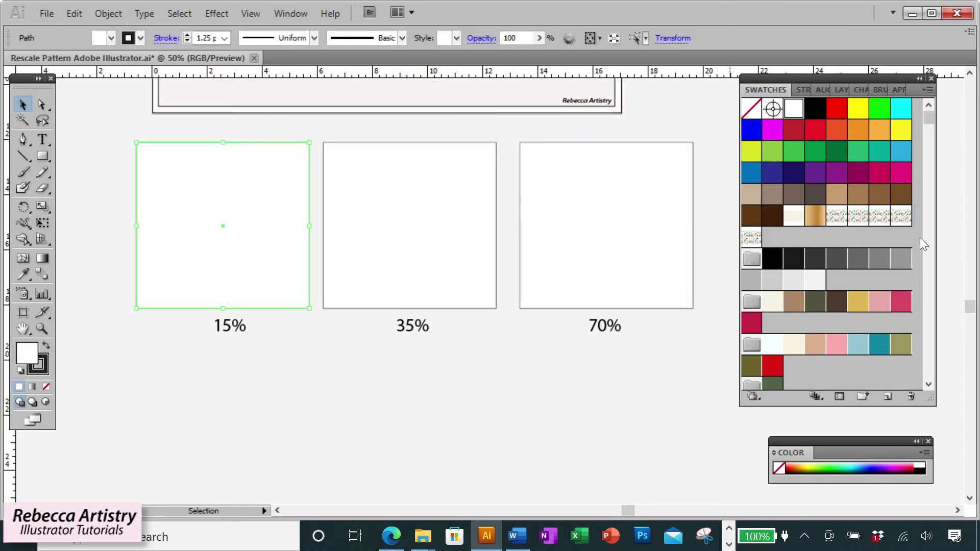
left_click(879, 215)
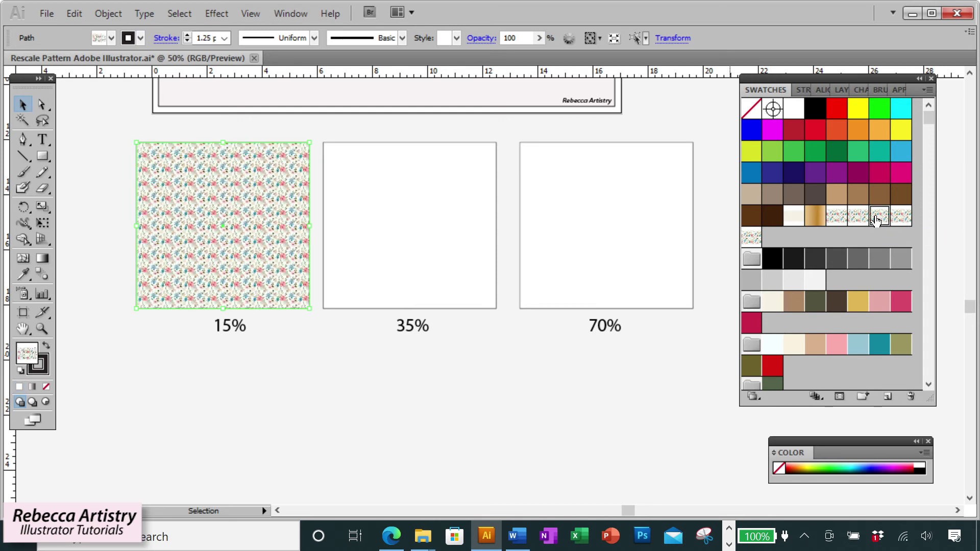
left_click(474, 253)
left_click(901, 216)
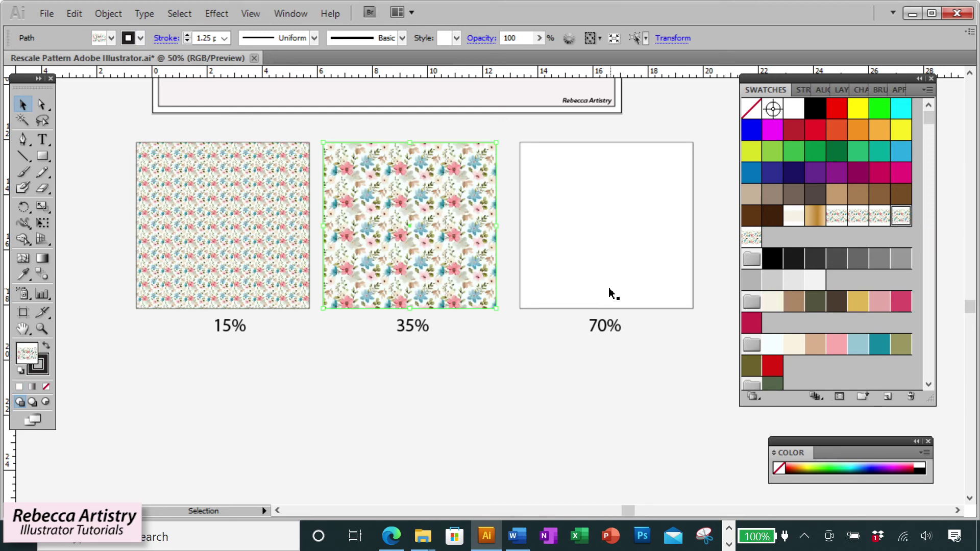
left_click(610, 291)
left_click(751, 237)
left_click(641, 396)
scroll(646, 403, "up", 2)
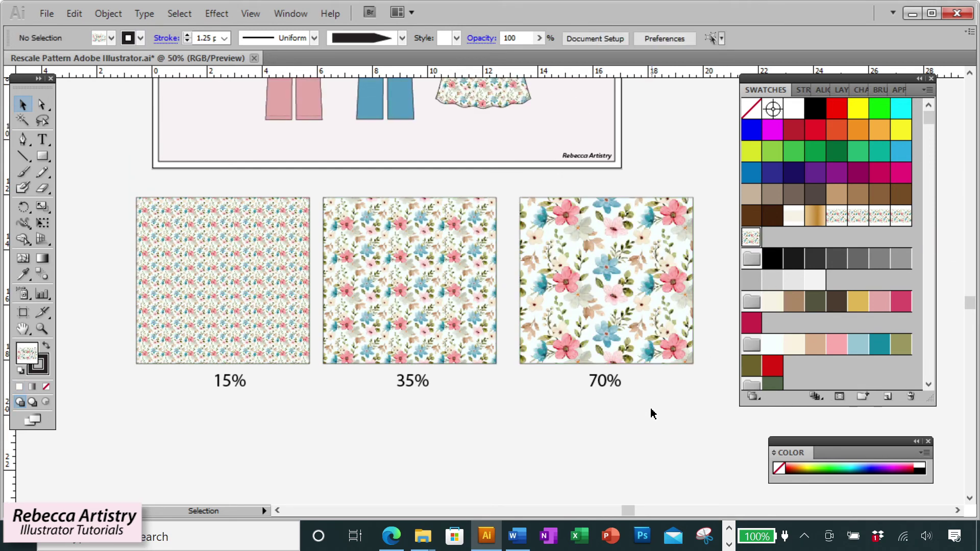
left_click(48, 14)
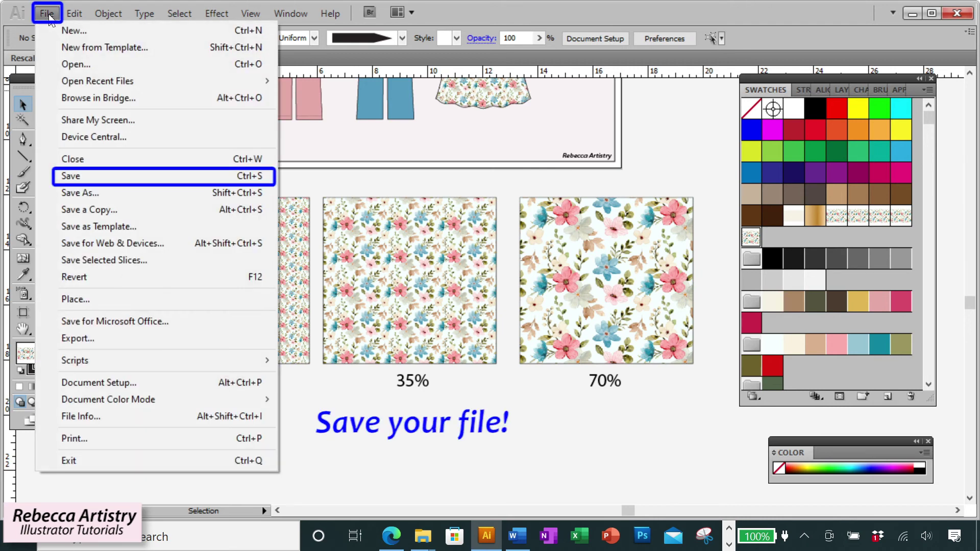
left_click(70, 176)
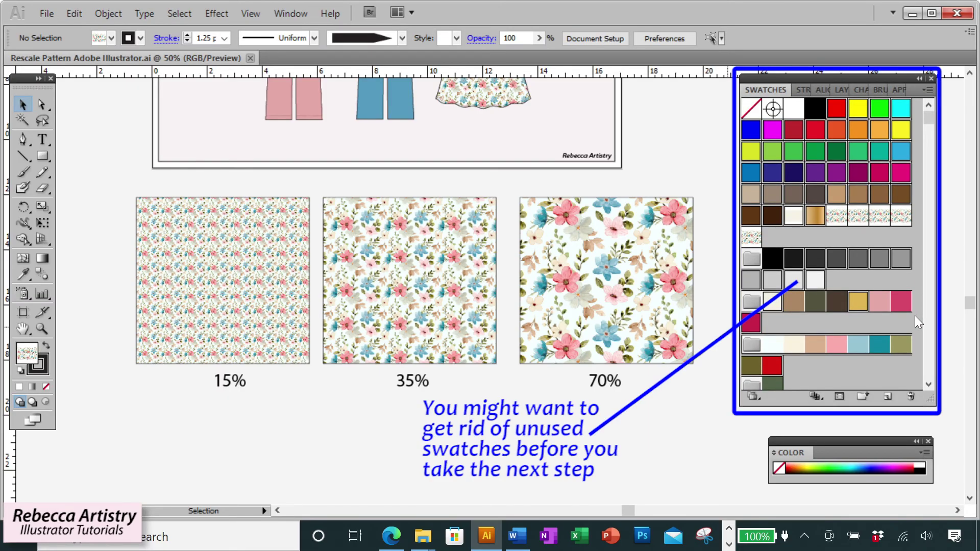
Delete unused swatches and save the rest as library 'Peach Blue Floral Print Various Sizes'.
left_click(911, 396)
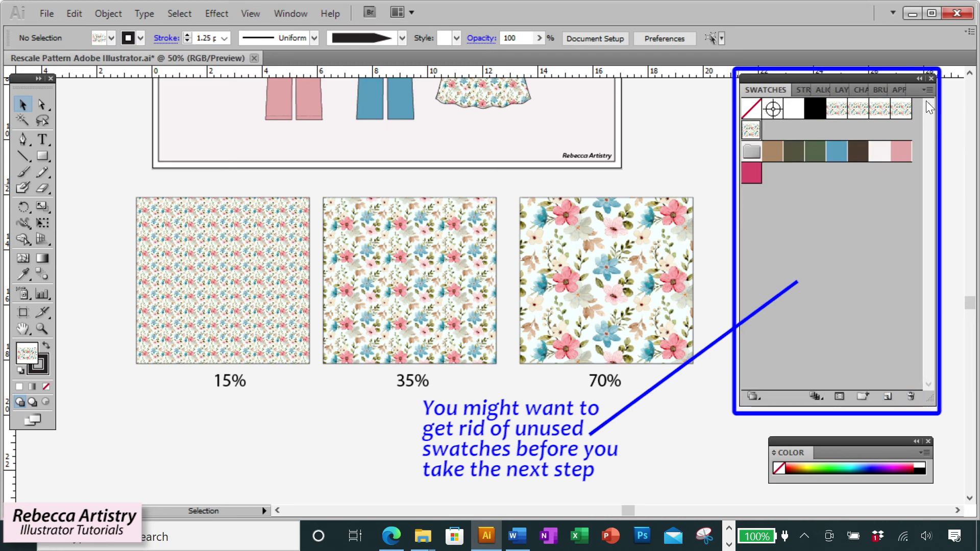
left_click_drag(739, 249, 724, 249)
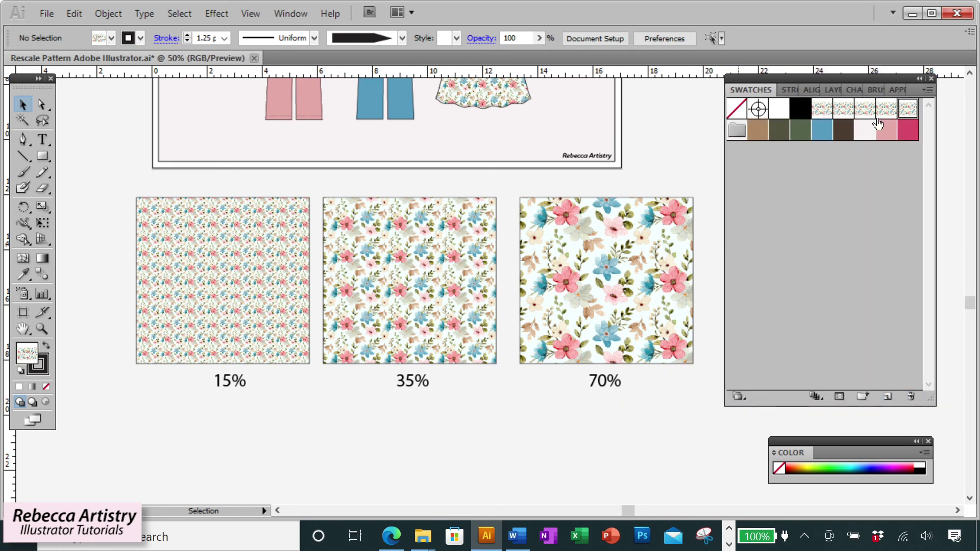
left_click(926, 94)
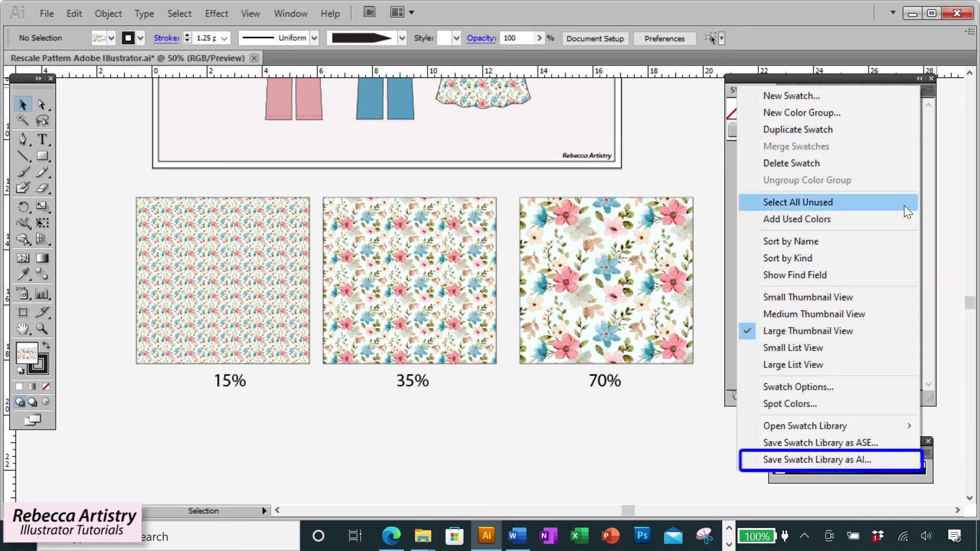
left_click(861, 461)
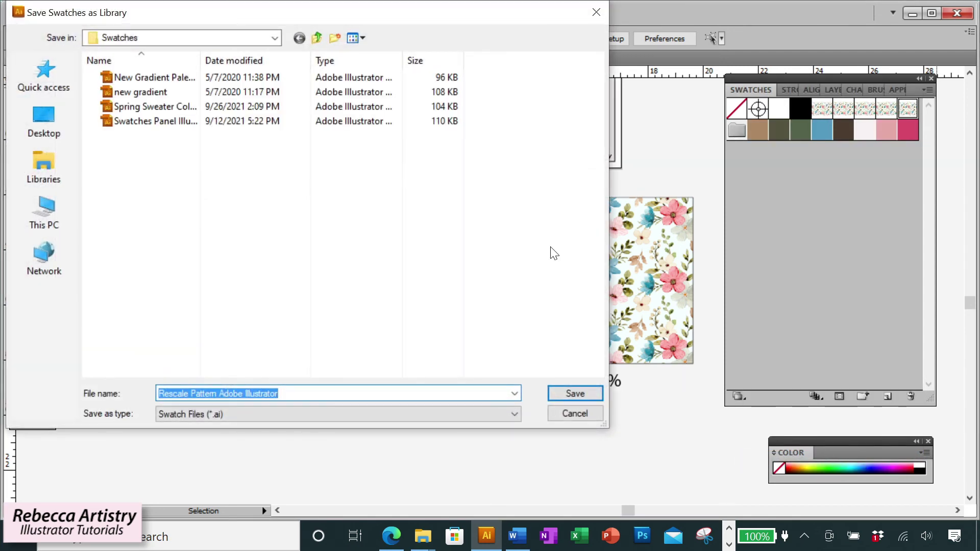
left_click_drag(432, 18, 566, 71)
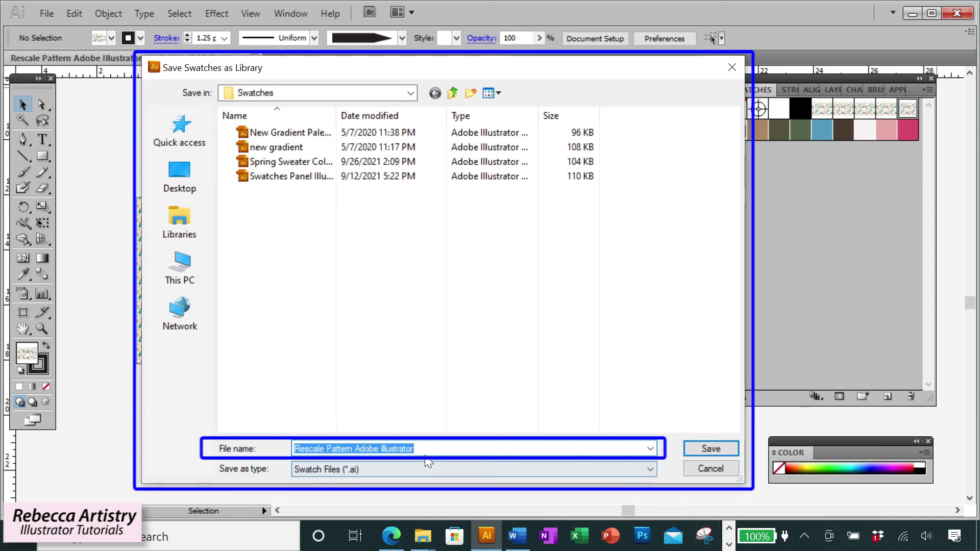
type("Peach Blue")
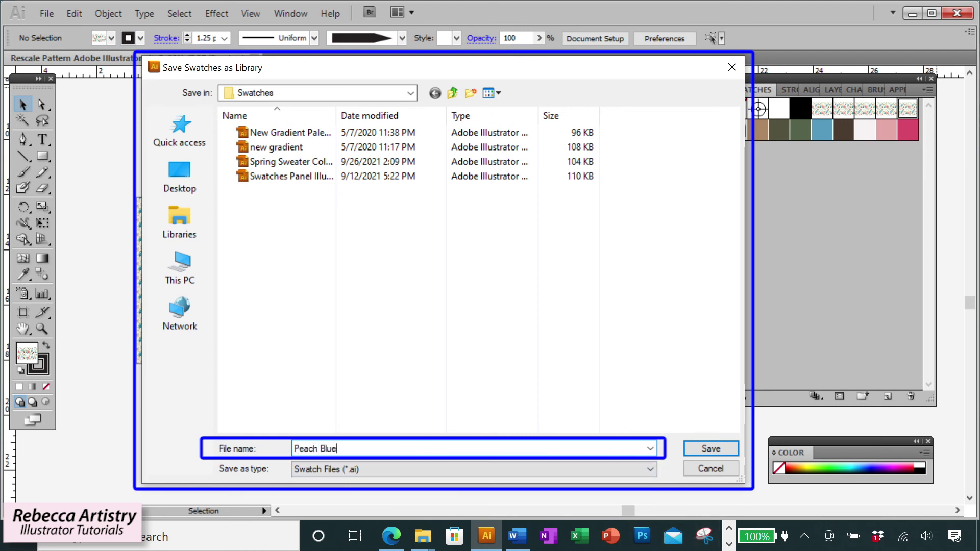
type(" Floral Print Va")
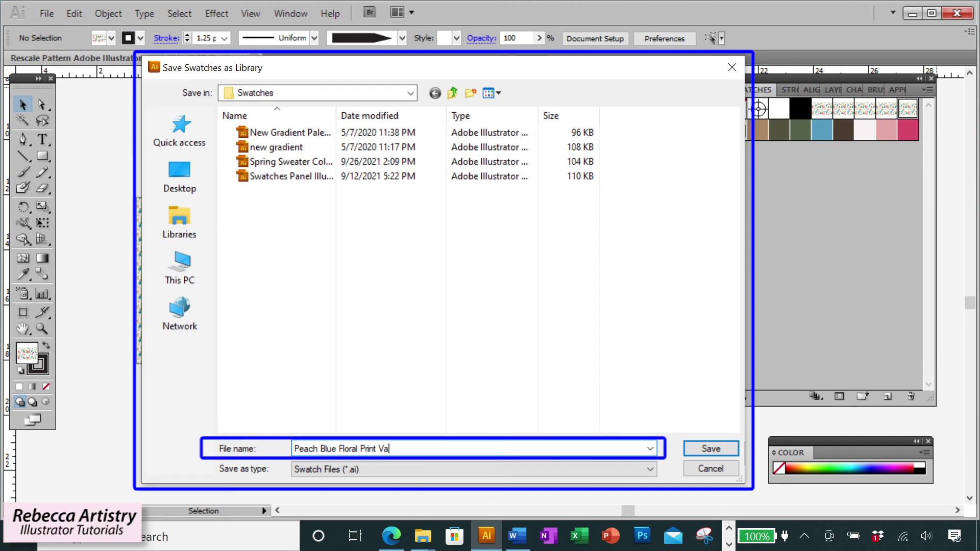
type("rious Sizes")
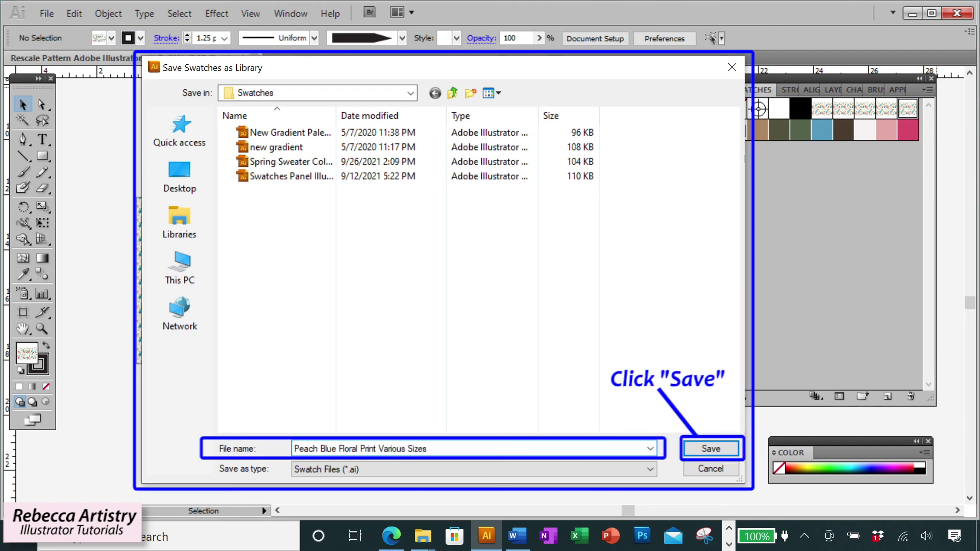
left_click(716, 449)
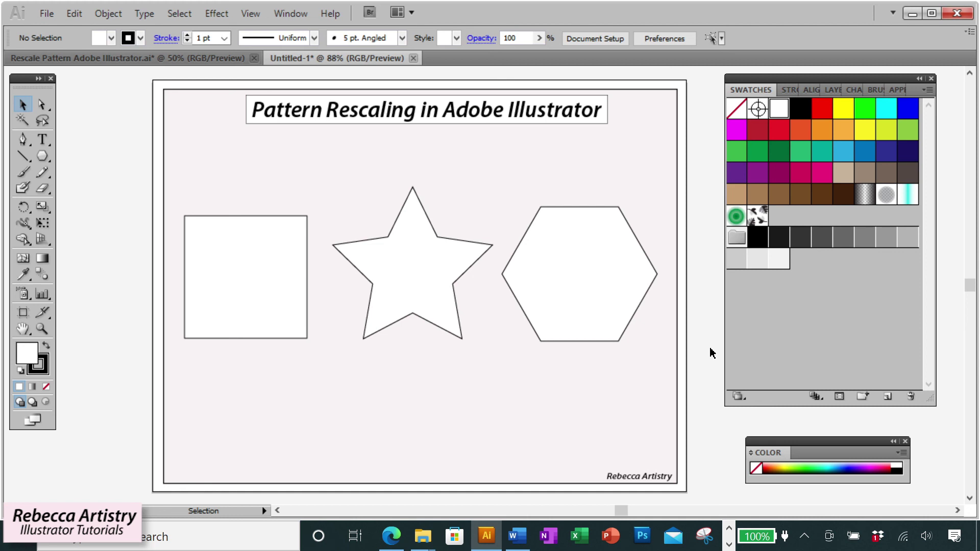
Open the user-defined 'Peach Blue Floral Print Various Sizes' swatch library next to the shapes.
left_click(927, 92)
mouse_move(820, 431)
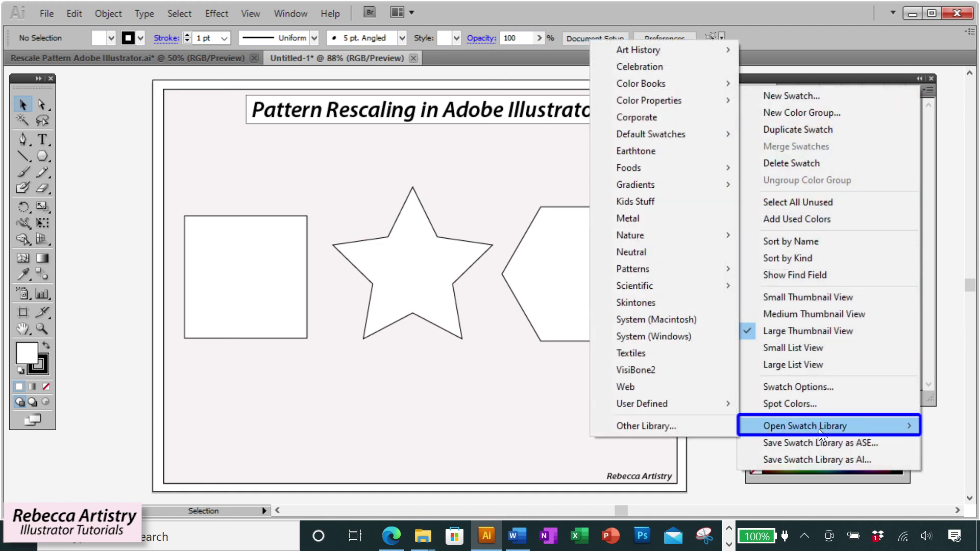
mouse_move(694, 405)
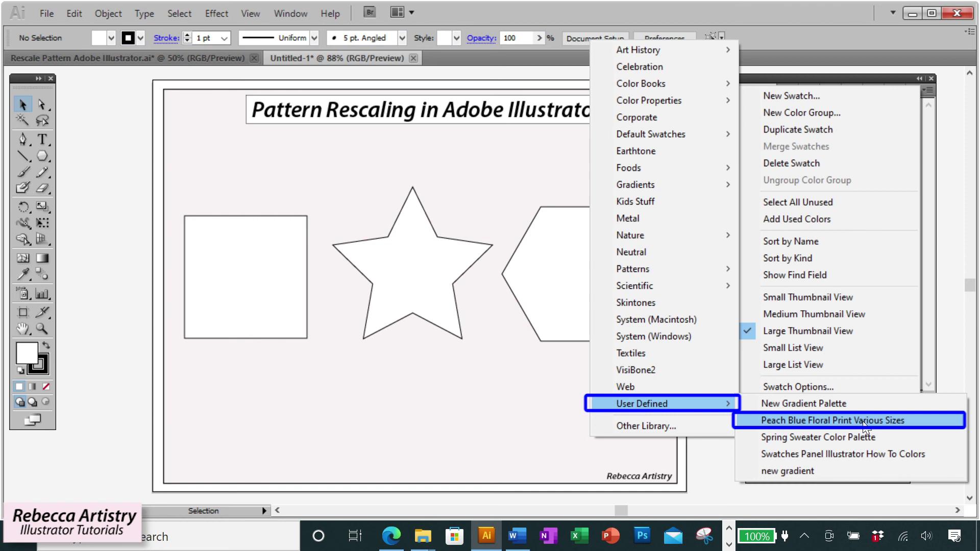
left_click(864, 420)
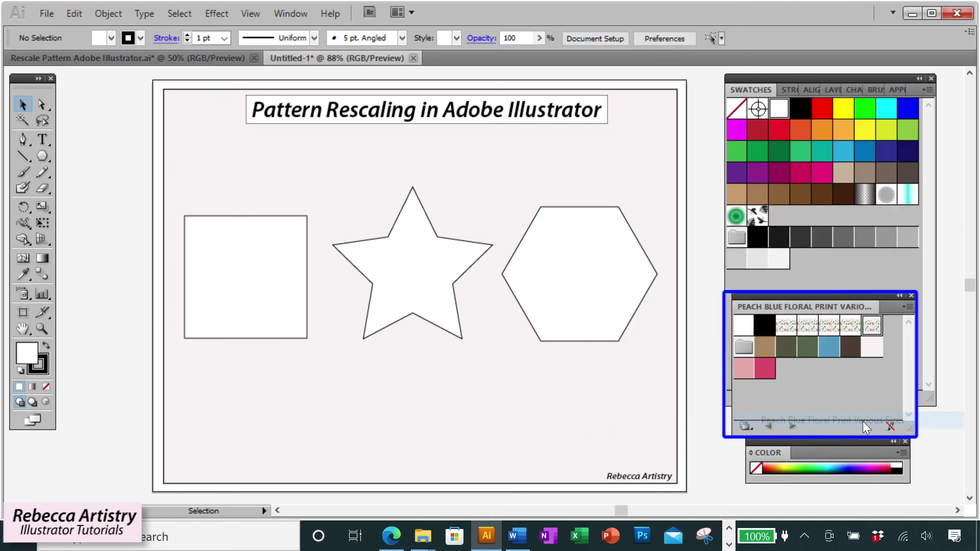
left_click_drag(855, 295, 655, 367)
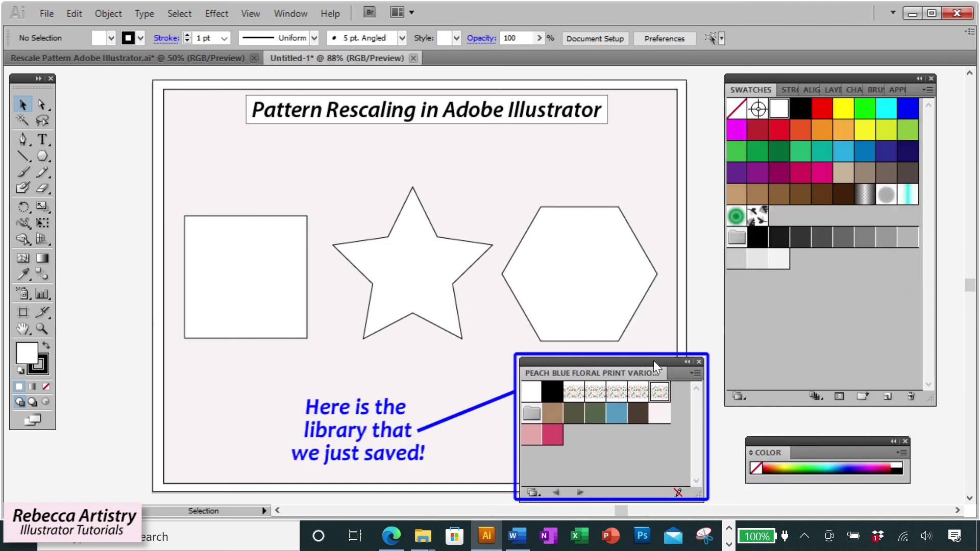
Fill the square, star and hexagon with floral pattern swatches from the library.
left_click(260, 310)
left_click(595, 391)
left_click(616, 391)
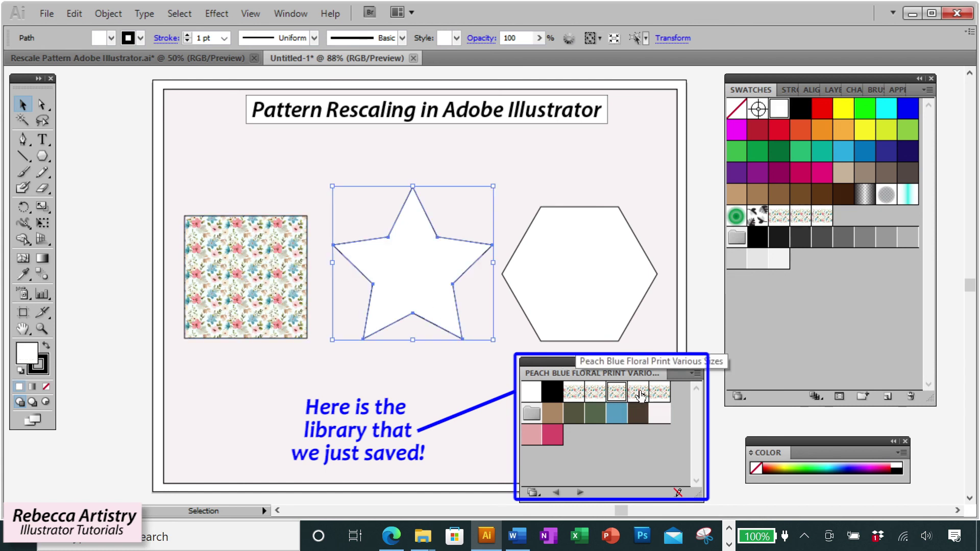
left_click(638, 392)
left_click(579, 276)
left_click(595, 391)
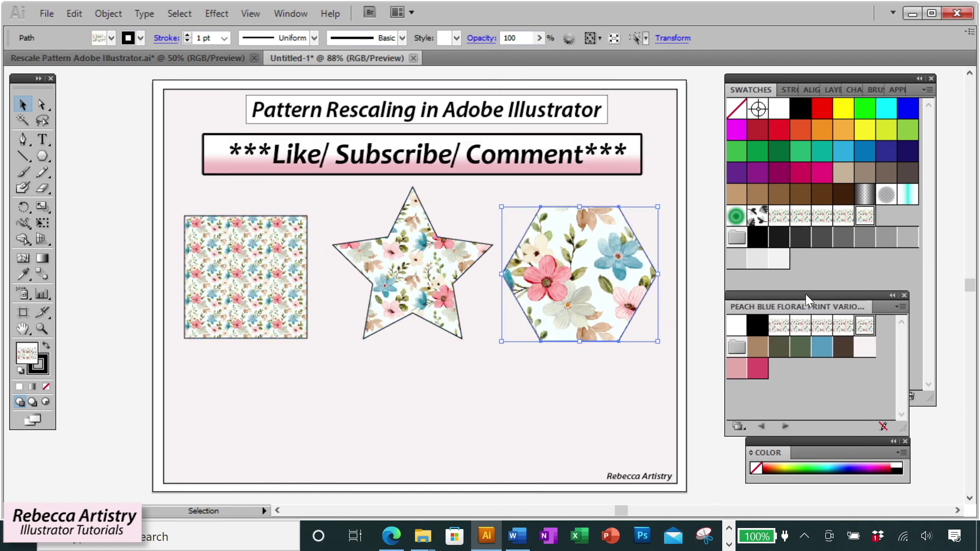
left_click(709, 369)
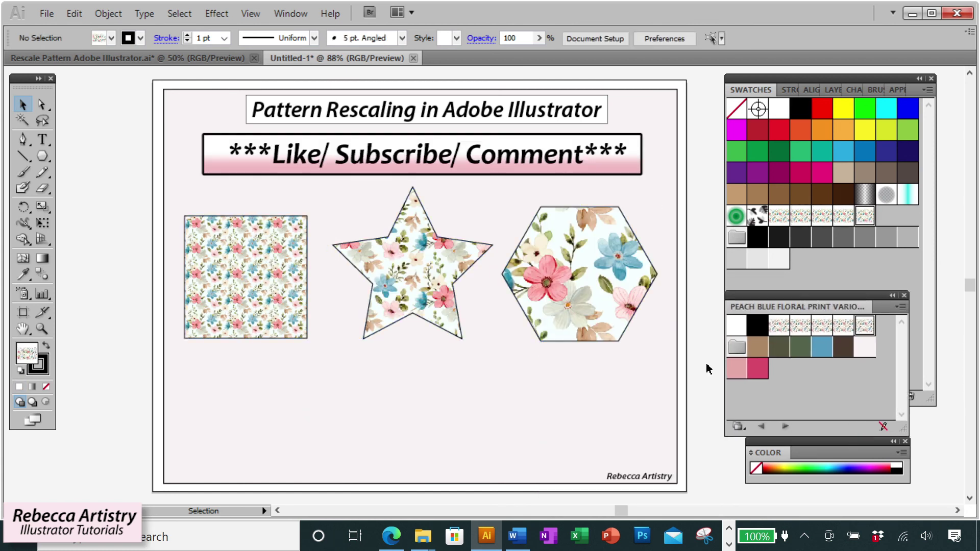